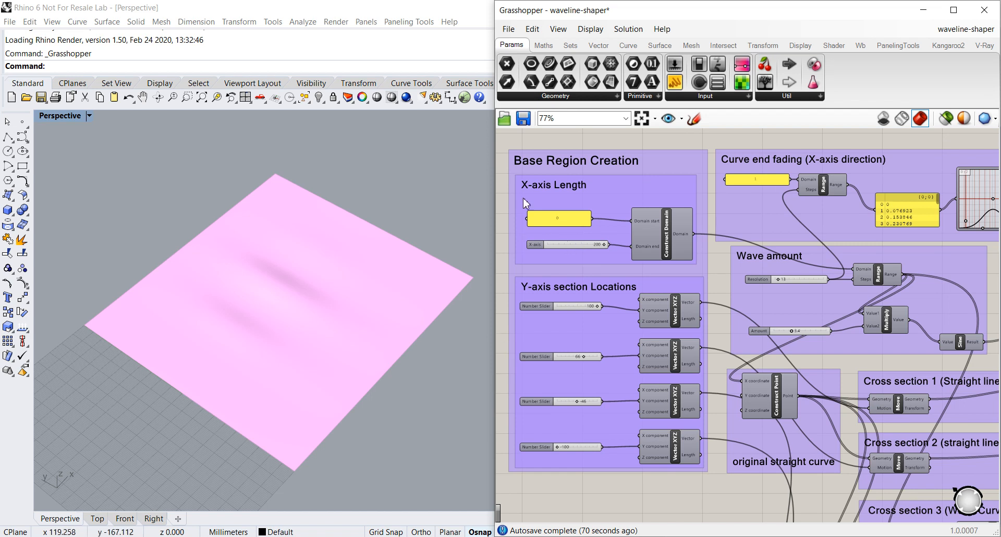
Examine the X-axis length and Y-axis section inputs in the Base Region Creation group alongside the surface in the viewport.
scroll(507, 173, "up", 3)
scroll(507, 172, "down", 2)
mouse_move(512, 172)
right_mouse_down()
mouse_move(521, 195)
mouse_move(527, 176)
right_mouse_up()
scroll(540, 222, "up", 1)
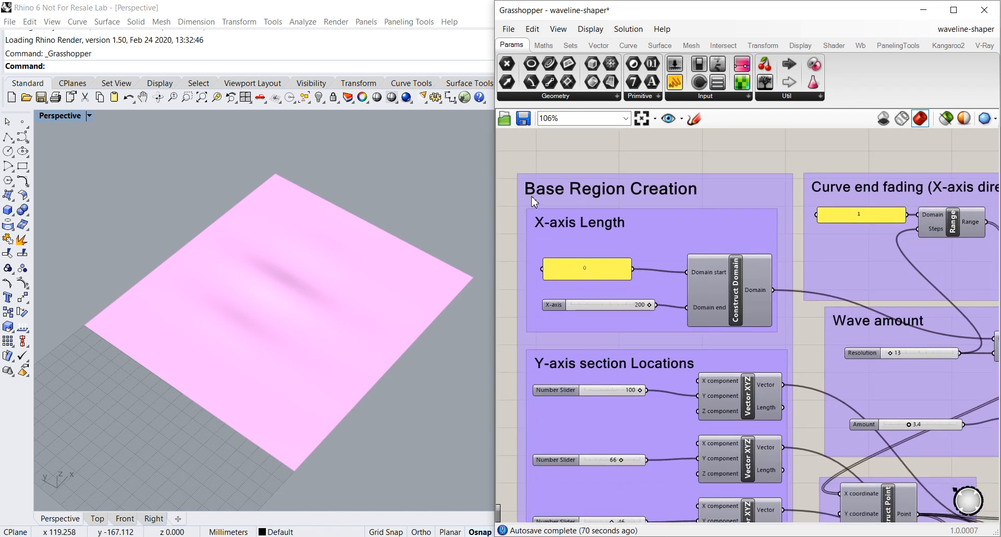
scroll(620, 203, "down", 1)
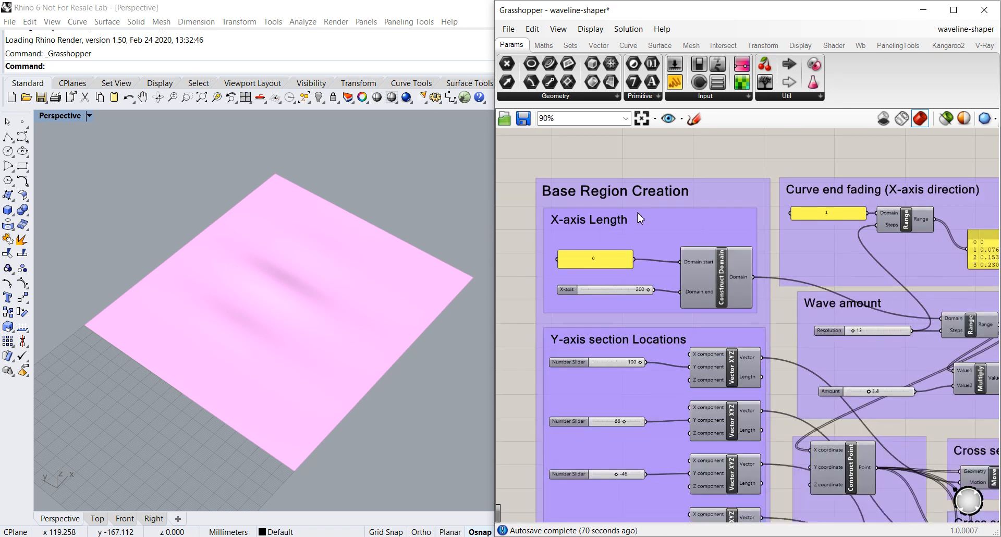
scroll(616, 197, "down", 1)
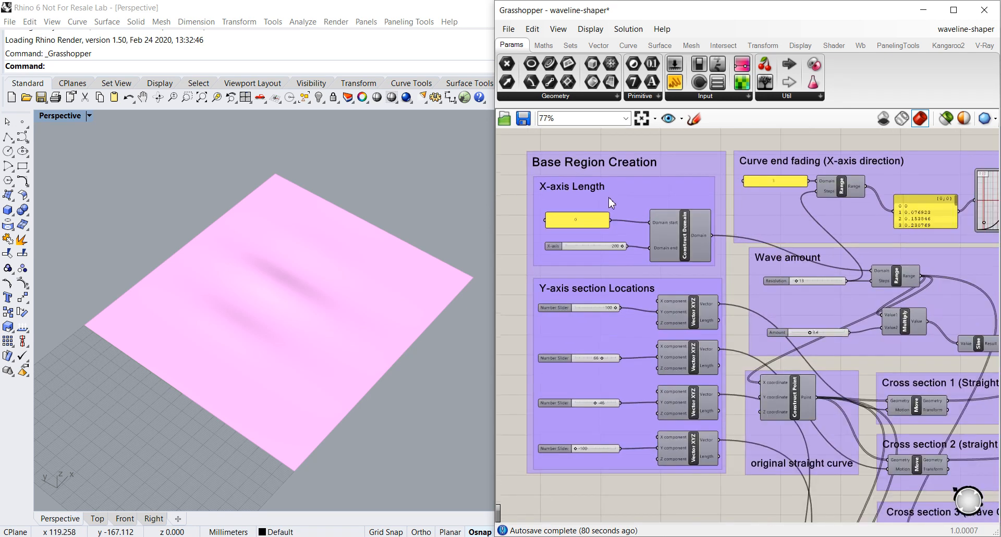
mouse_move(468, 253)
right_mouse_down()
mouse_move(463, 269)
mouse_move(463, 242)
right_mouse_up()
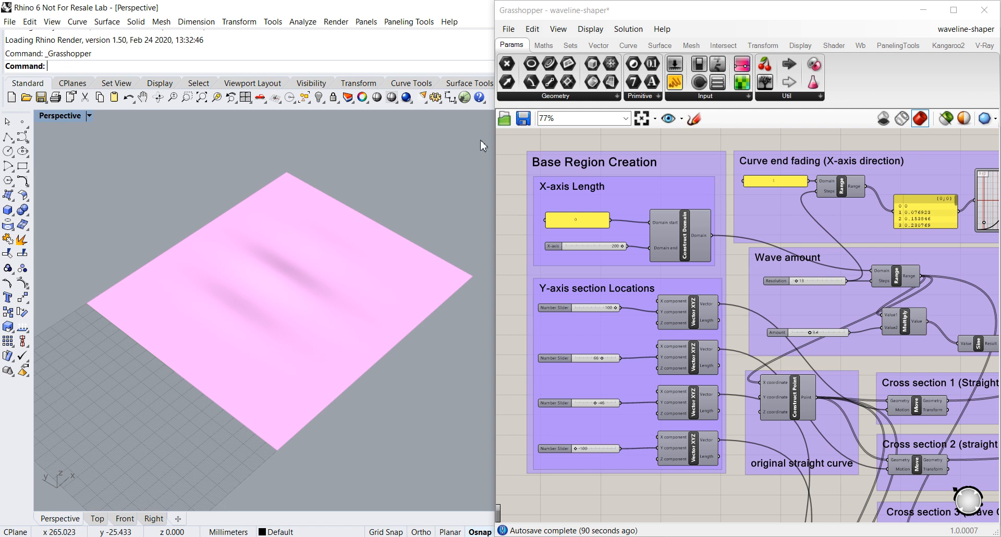
scroll(505, 157, "up", 2)
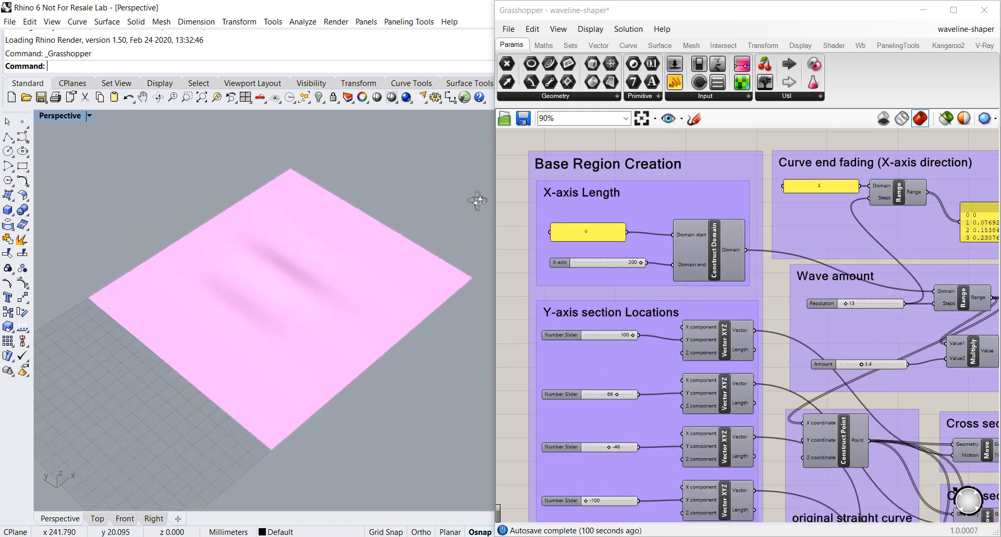
Try out the X-axis slider in the X-axis Length group, ending back at 200, and inspect the surface.
scroll(583, 258, "up", 3)
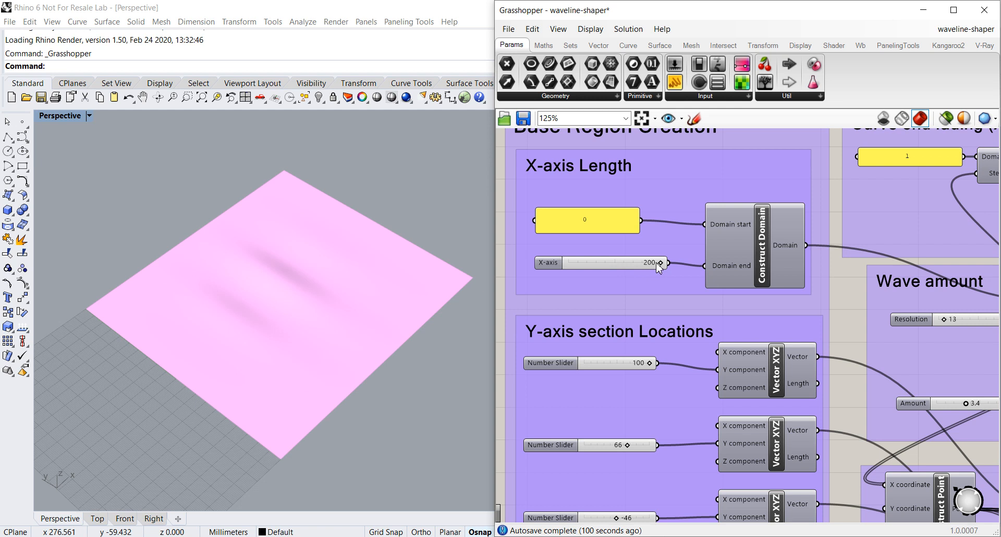
mouse_move(661, 265)
left_mouse_down()
mouse_move(559, 263)
mouse_move(587, 271)
mouse_move(660, 263)
left_mouse_up()
right_click_drag(310, 436, 411, 381)
scroll(411, 391, "up", 6)
scroll(442, 363, "down", 4)
scroll(399, 362, "up", 2)
right_click_drag(631, 361, 624, 247)
scroll(630, 276, "down", 3)
right_click_drag(631, 294, 617, 273)
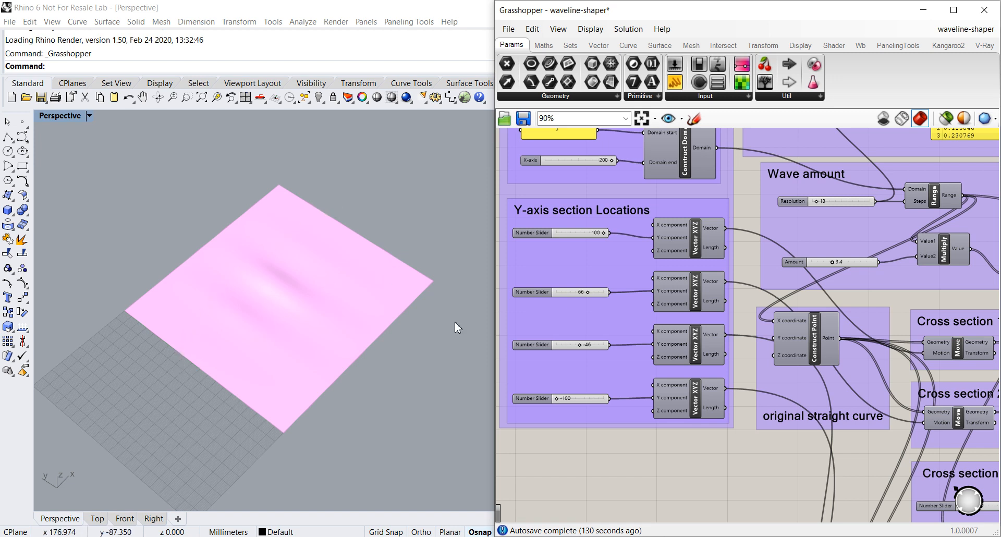
Turn on the preview of the curve output components of cross sections 1 to 6 and inspect the curves on the surface.
scroll(606, 364, "down", 3)
right_click_drag(606, 365, 484, 283)
right_click_drag(787, 351, 684, 313)
scroll(694, 292, "down", 2)
left_click_drag(706, 211, 789, 473)
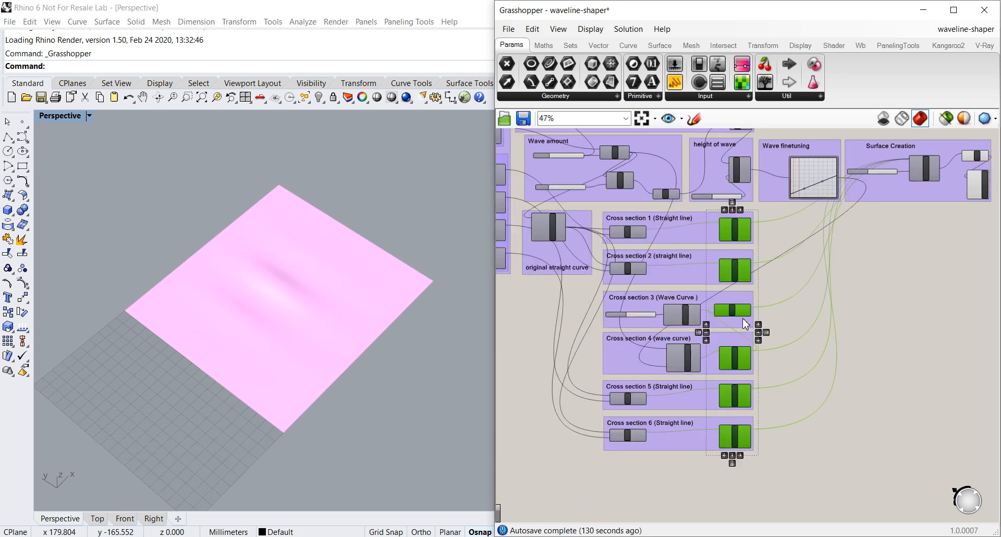
right_click(746, 333)
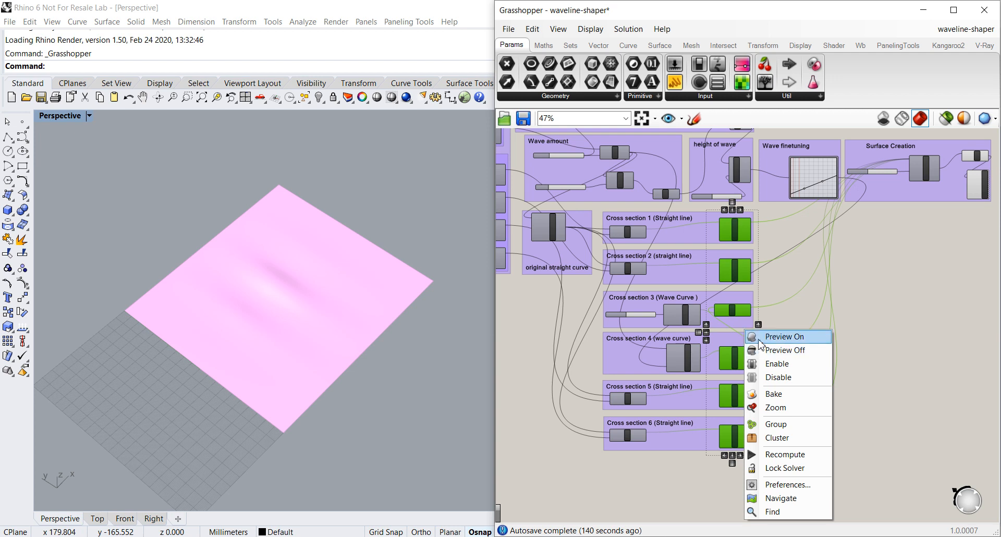
left_click(761, 337)
scroll(429, 318, "up", 5)
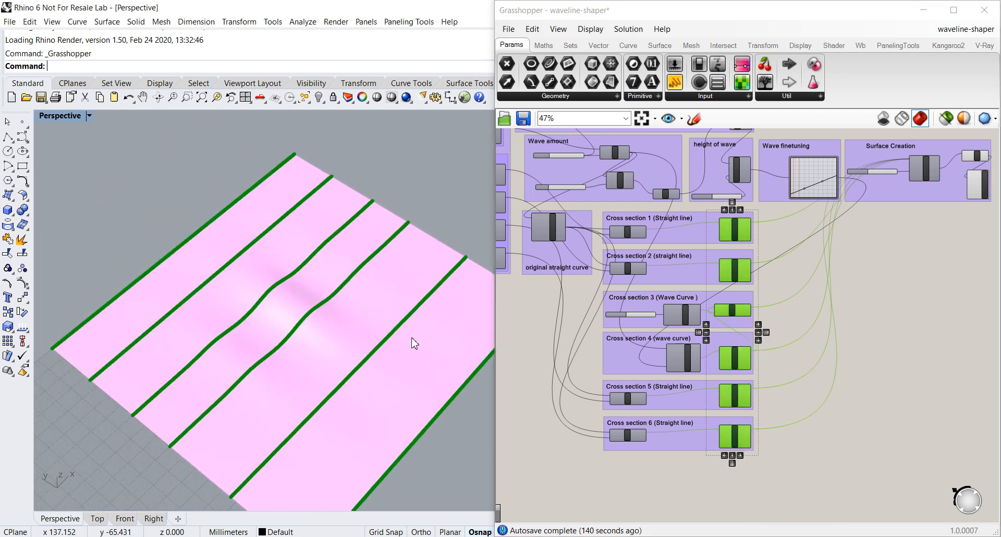
scroll(396, 328, "down", 3)
scroll(277, 235, "down", 3)
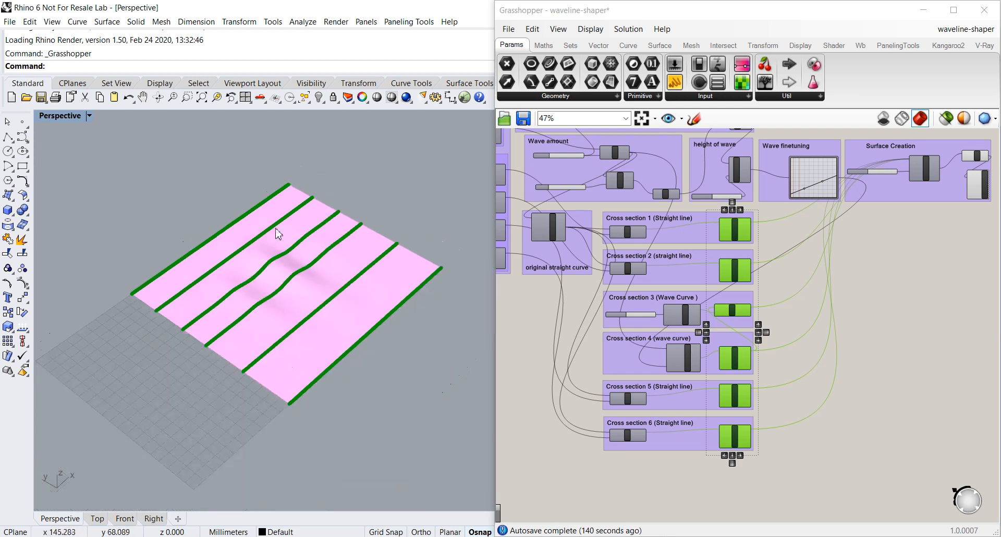
right_click_drag(296, 243, 261, 250, "shift")
right_click_drag(344, 367, 380, 395, "shift")
Try out the Y-axis section location sliders, setting the second one to 64 and the third one to -42.
right_click_drag(553, 338, 750, 447)
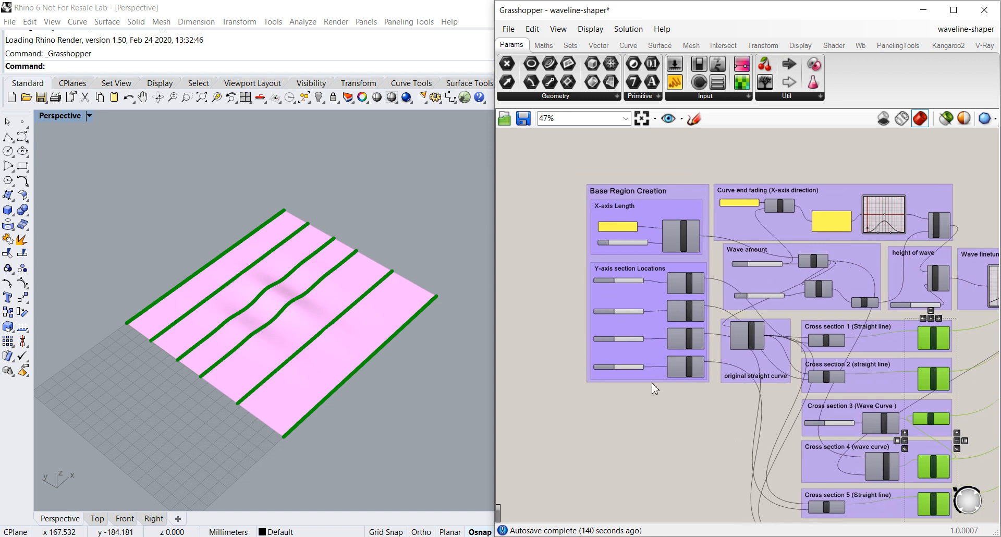
scroll(596, 276, "up", 5)
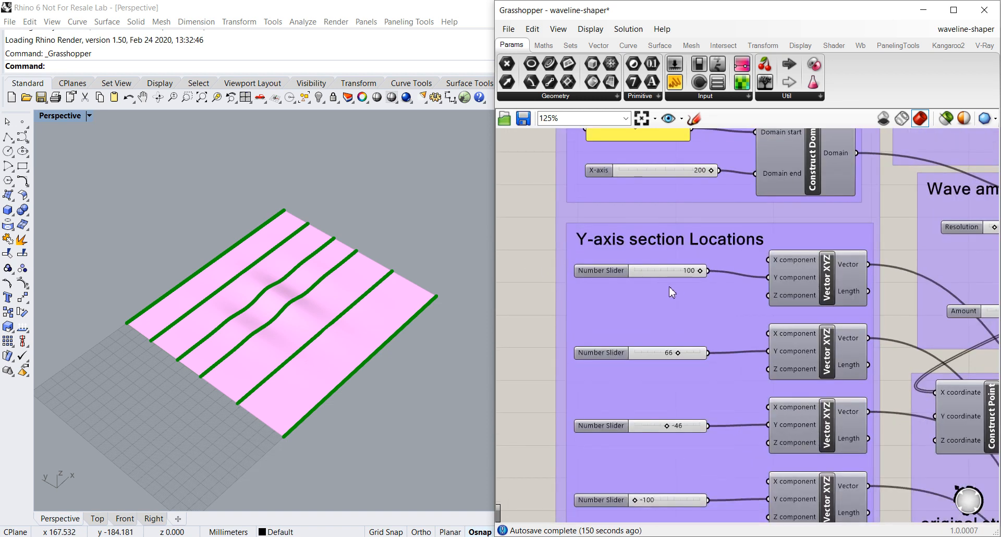
mouse_move(700, 275)
left_mouse_down()
mouse_move(682, 273)
mouse_move(711, 270)
left_mouse_up()
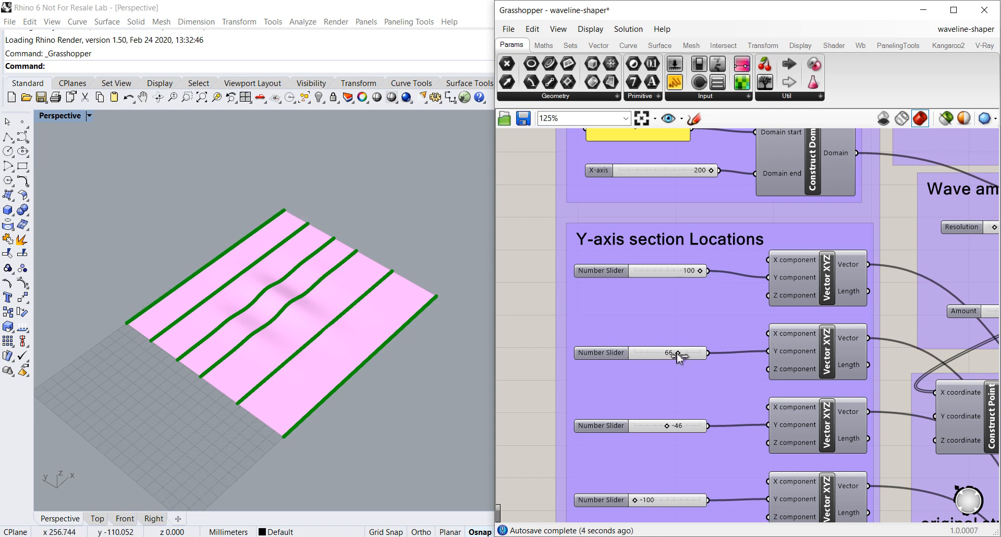
mouse_move(678, 356)
left_mouse_down()
mouse_move(689, 357)
mouse_move(677, 358)
left_mouse_up()
right_click_drag(684, 383, 663, 313)
left_click_drag(647, 358, 650, 357)
mouse_move(615, 434)
left_mouse_down()
mouse_move(637, 433)
mouse_move(611, 435)
left_mouse_up()
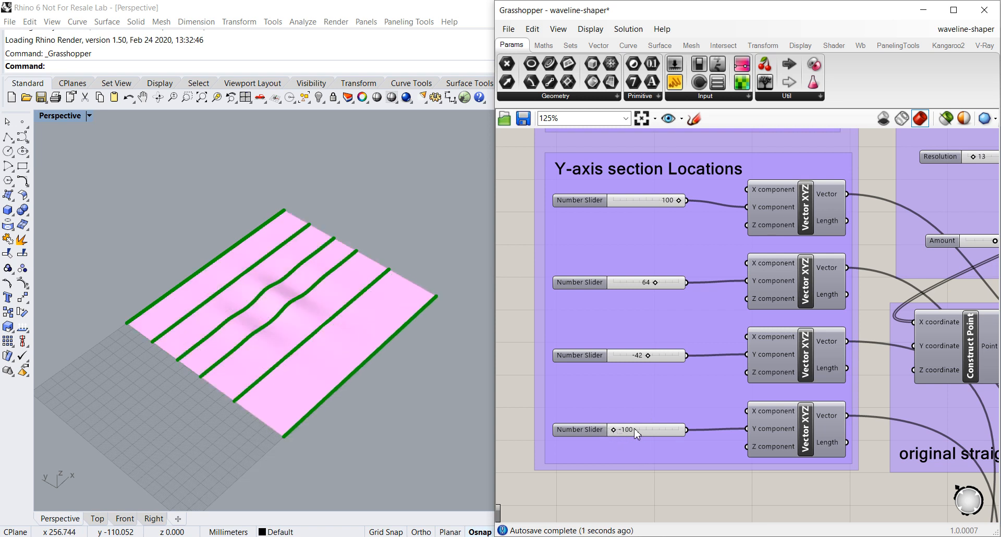
Adjust the number slider that offsets the Cross section 3 wave curve in the Y direction.
scroll(650, 414, "down", 3)
right_click_drag(761, 431, 676, 348)
scroll(711, 365, "down", 2)
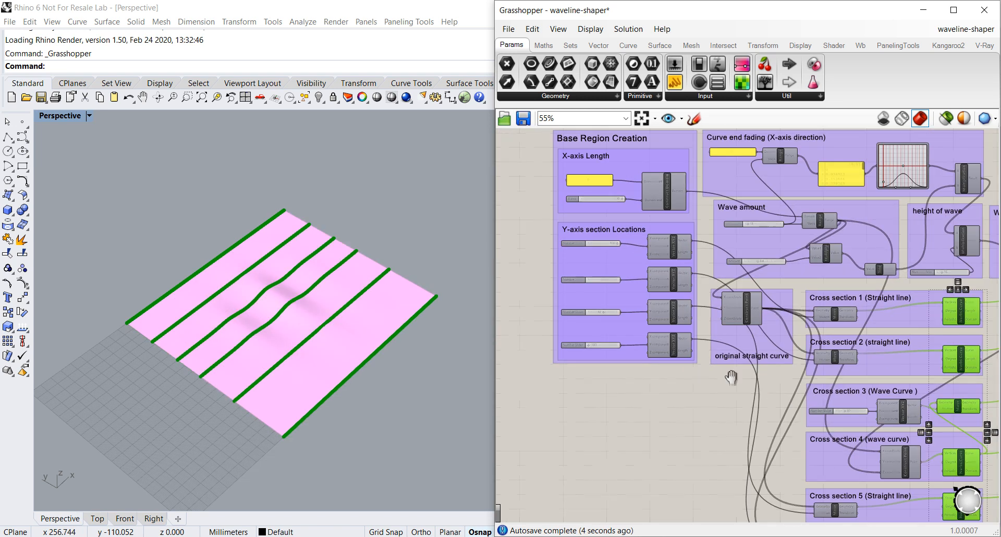
right_click_drag(769, 390, 584, 295)
scroll(587, 300, "up", 4)
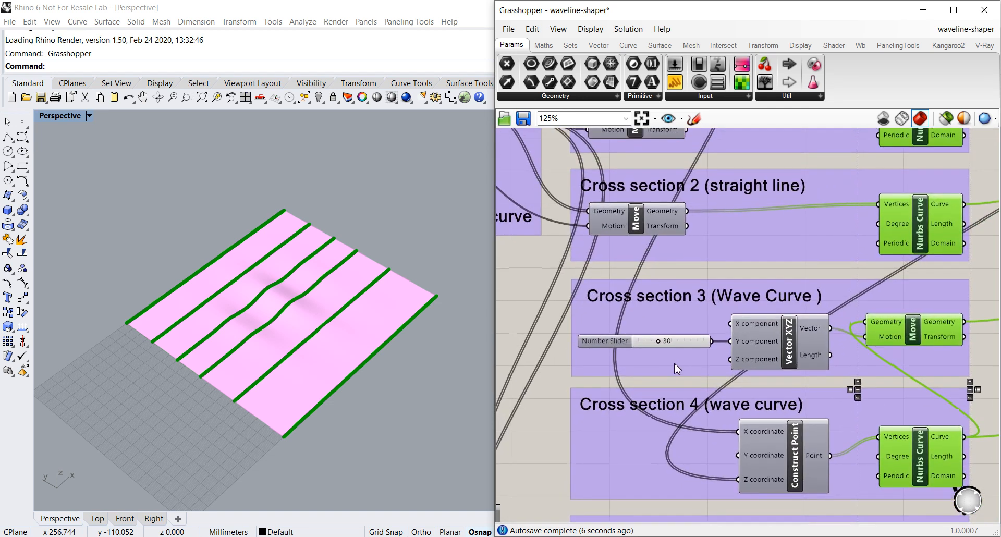
left_click_drag(658, 341, 656, 342)
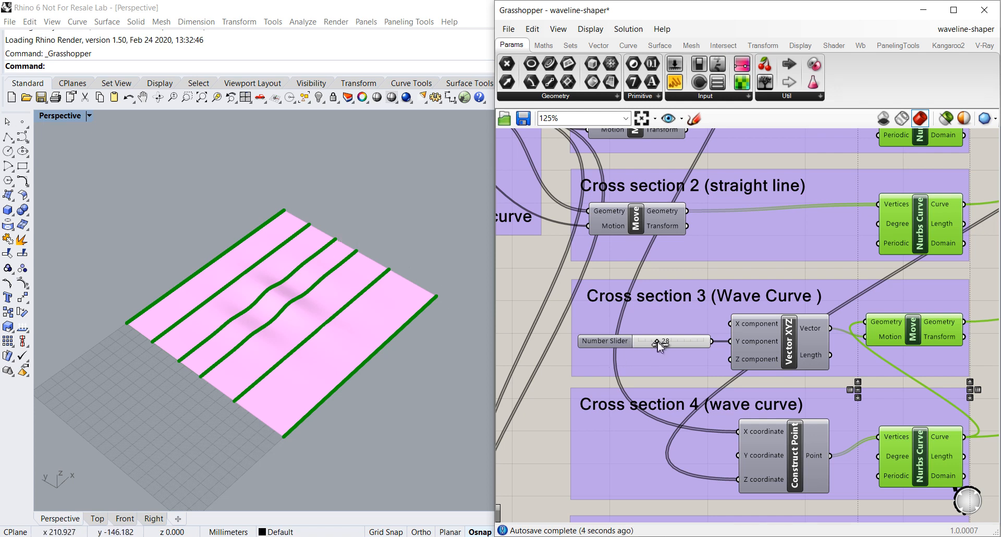
left_click_drag(658, 342, 659, 343)
Turn off the preview of the selected cross-section curve components.
scroll(660, 347, "down", 5)
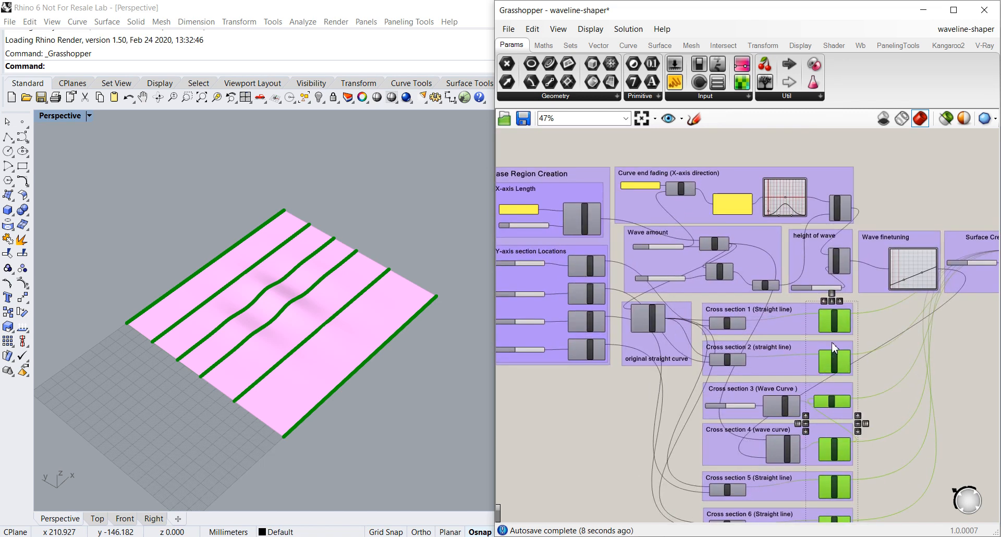
middle_click(834, 343)
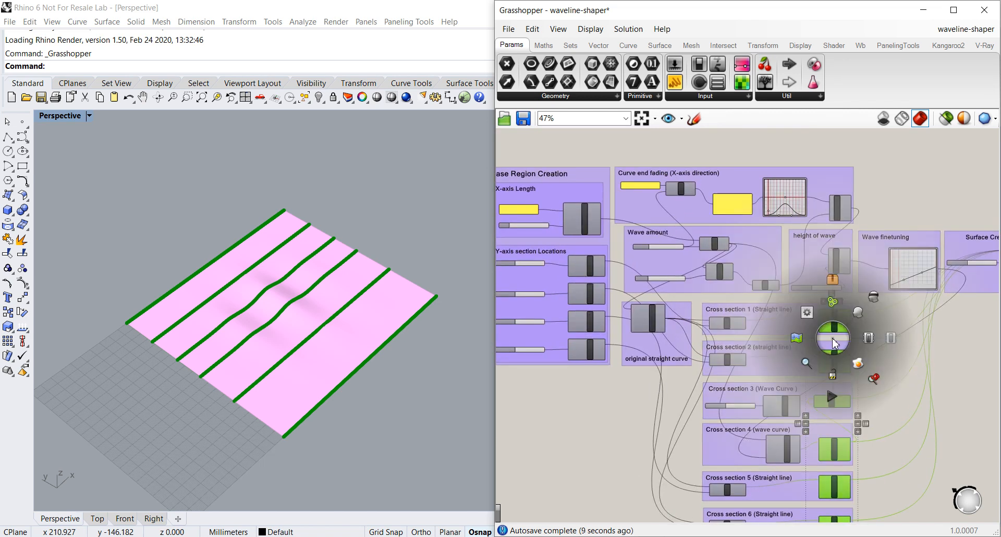
left_click(855, 315)
scroll(748, 337, "down", 2)
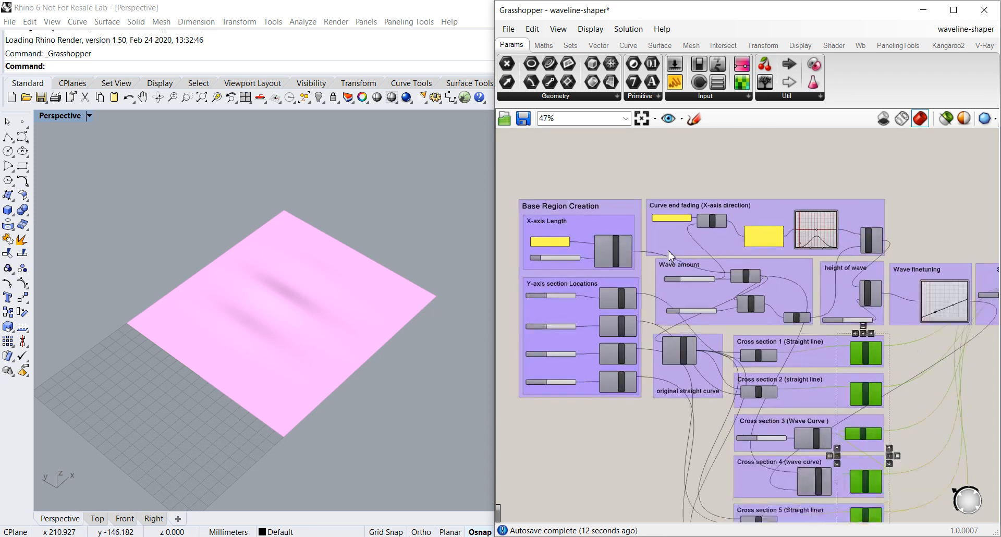
Set the Resolution slider in the Wave amount group to 69 and inspect the waves on the surface.
scroll(622, 283, "up", 4)
middle_click(641, 279)
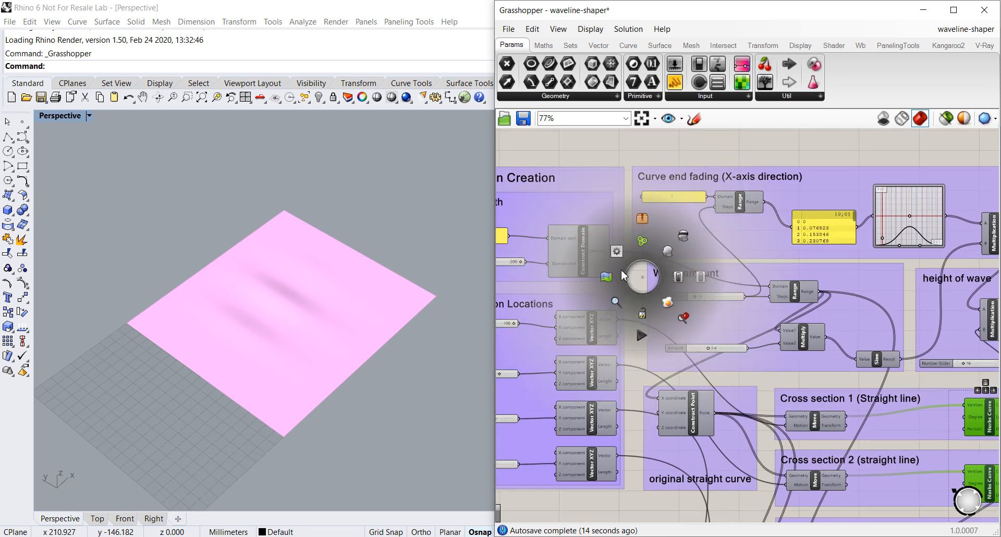
left_click(629, 156)
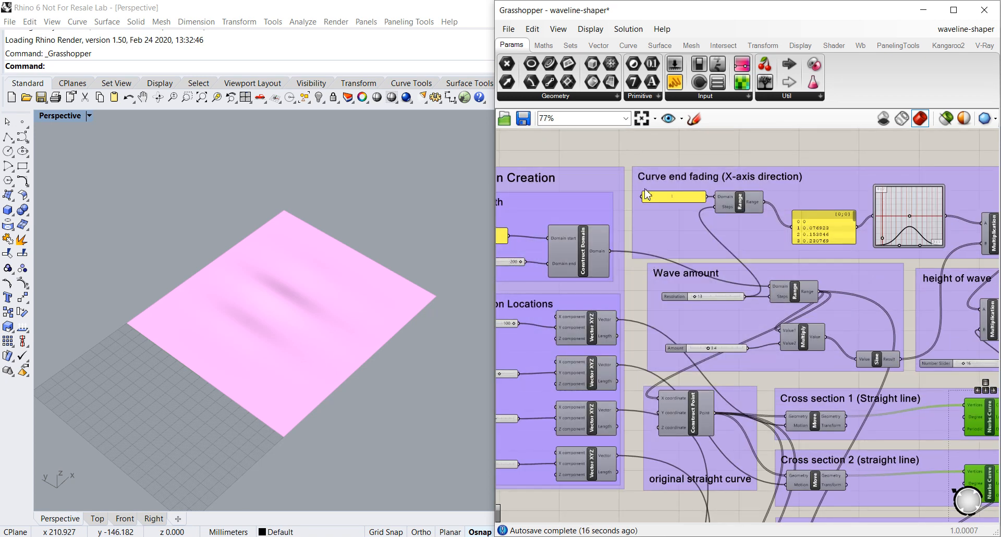
scroll(658, 254, "down", 2)
scroll(679, 289, "up", 6)
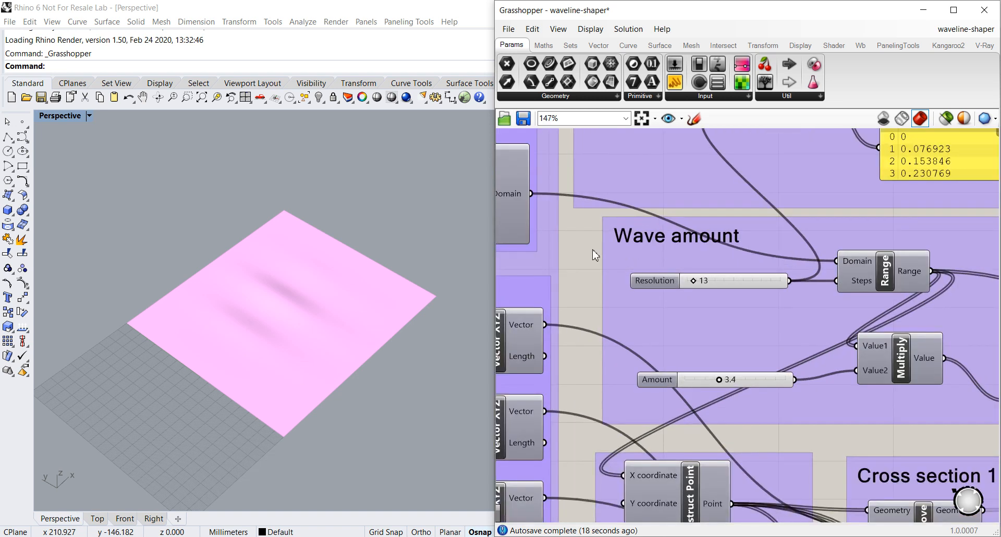
right_click_drag(575, 279, 566, 266)
scroll(367, 319, "up", 3)
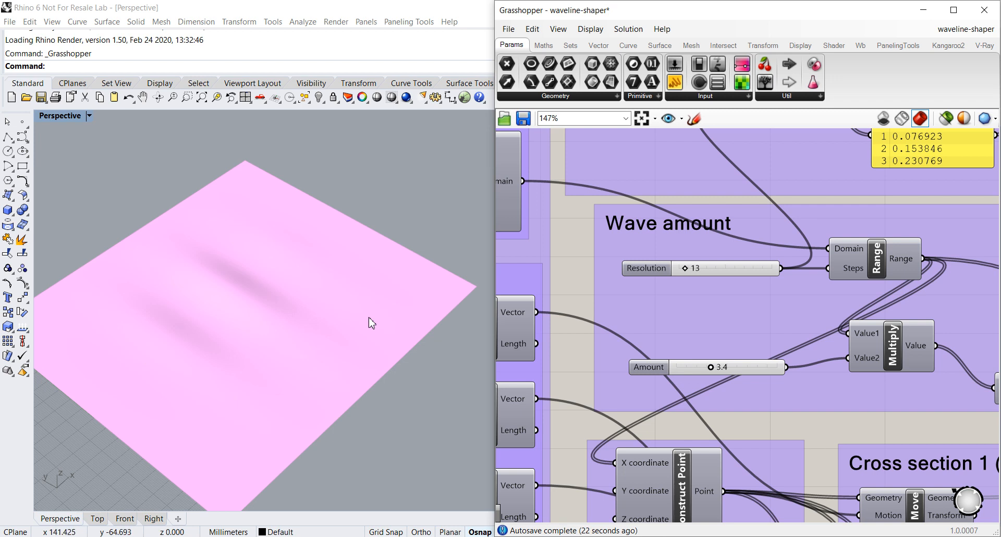
scroll(368, 321, "up", 2)
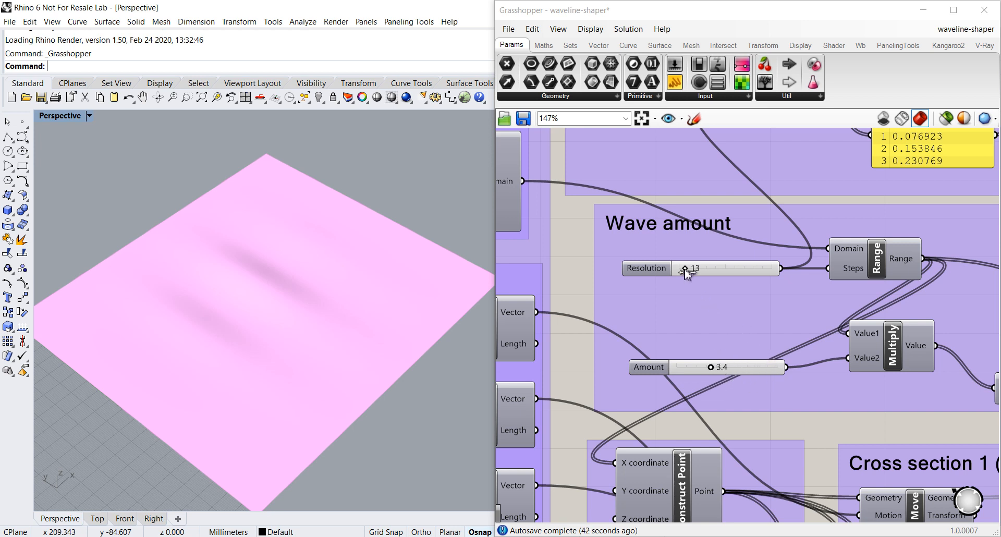
left_click_drag(687, 272, 713, 273)
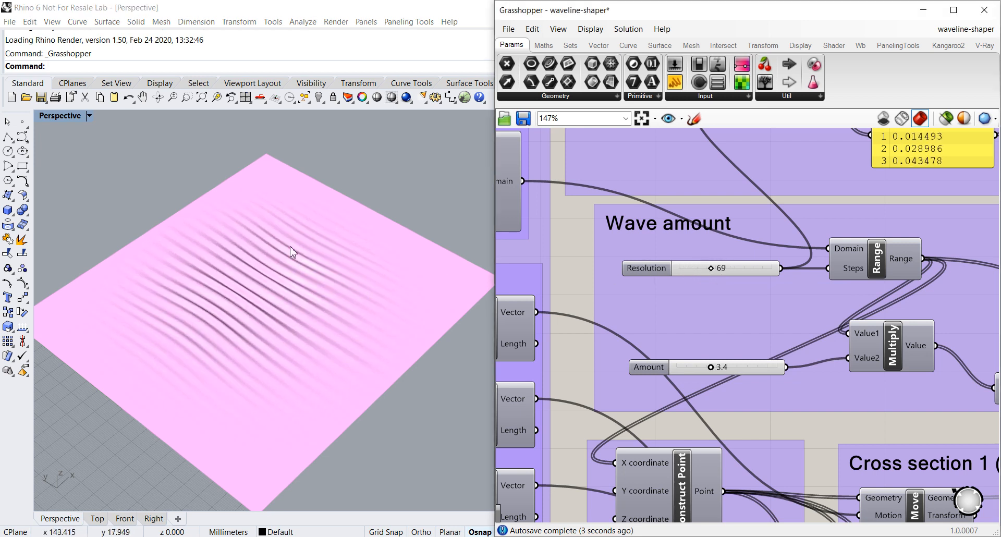
mouse_move(227, 303)
right_mouse_down()
mouse_move(216, 299)
mouse_move(234, 294)
right_mouse_up()
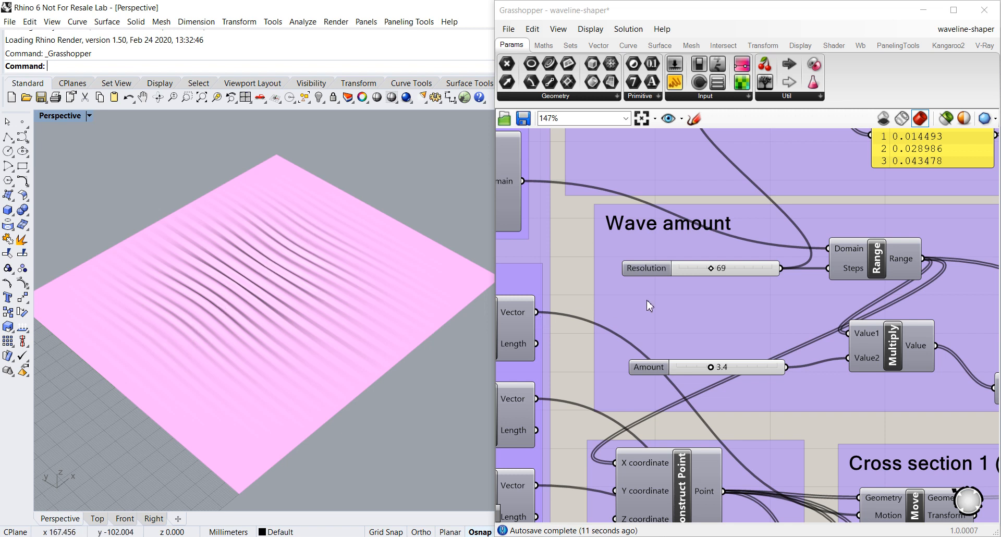
Set the Wave amount group's Amount slider to 4.0 and its Resolution slider to 176, checking the surface up close.
mouse_move(713, 372)
left_mouse_down()
mouse_move(672, 370)
mouse_move(721, 379)
left_mouse_up()
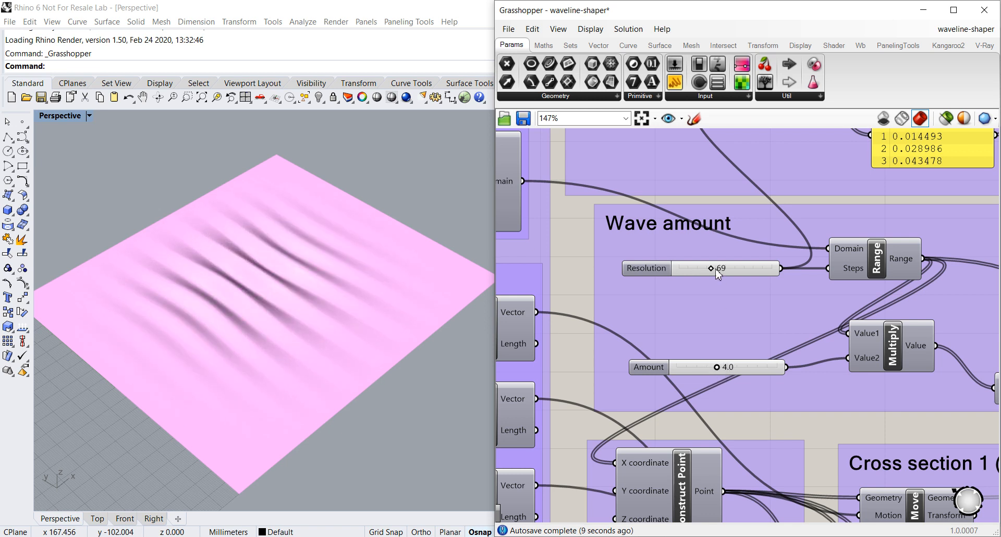
left_click_drag(718, 270, 764, 273)
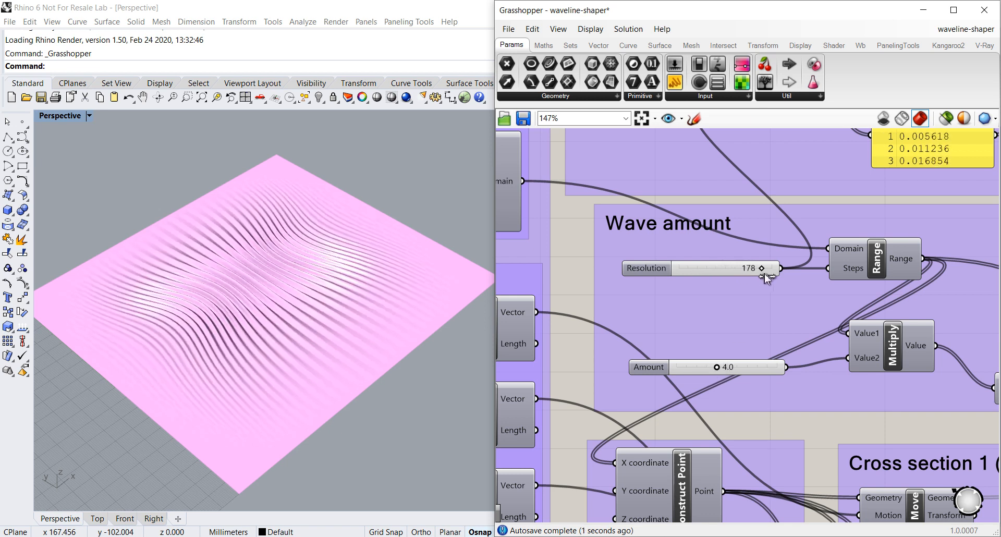
right_click_drag(255, 279, 277, 258)
scroll(270, 310, "up", 4)
scroll(277, 258, "down", 3)
Try higher values on the Amount slider, settle on 4.9, and inspect the wave pattern on the whole surface.
left_click_drag(717, 368, 732, 368)
left_click_drag(744, 372, 753, 370)
right_click_drag(316, 276, 310, 309)
left_click_drag(754, 369, 729, 370)
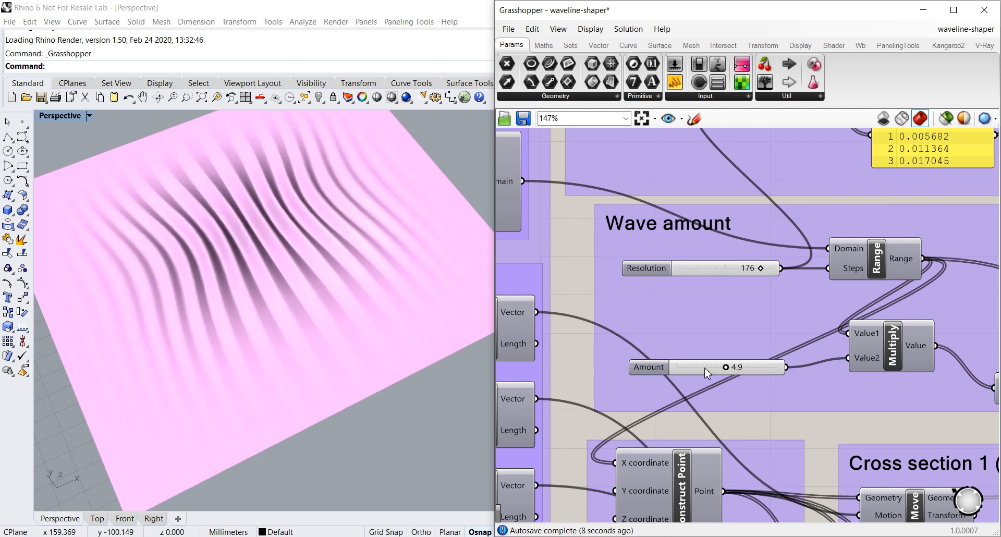
scroll(397, 251, "down", 5)
mouse_move(397, 251)
right_mouse_down()
mouse_move(376, 296)
mouse_move(404, 268)
right_mouse_up()
scroll(405, 268, "down", 4)
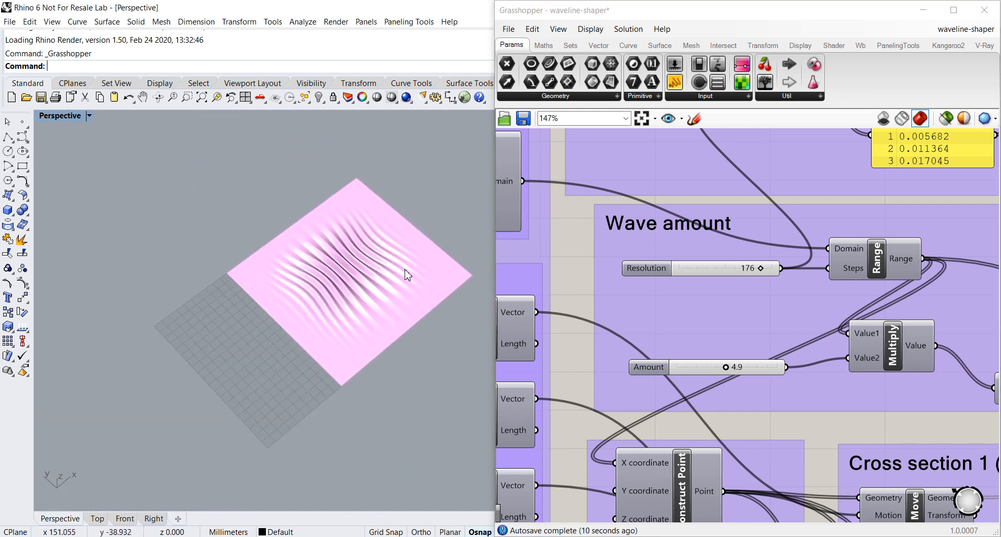
right_click_drag(359, 293, 361, 278)
scroll(799, 342, "down", 2)
Try 36 on the height of wave group's slider, settle on 27, and inspect the waves from several angles.
right_click_drag(820, 346, 433, 296)
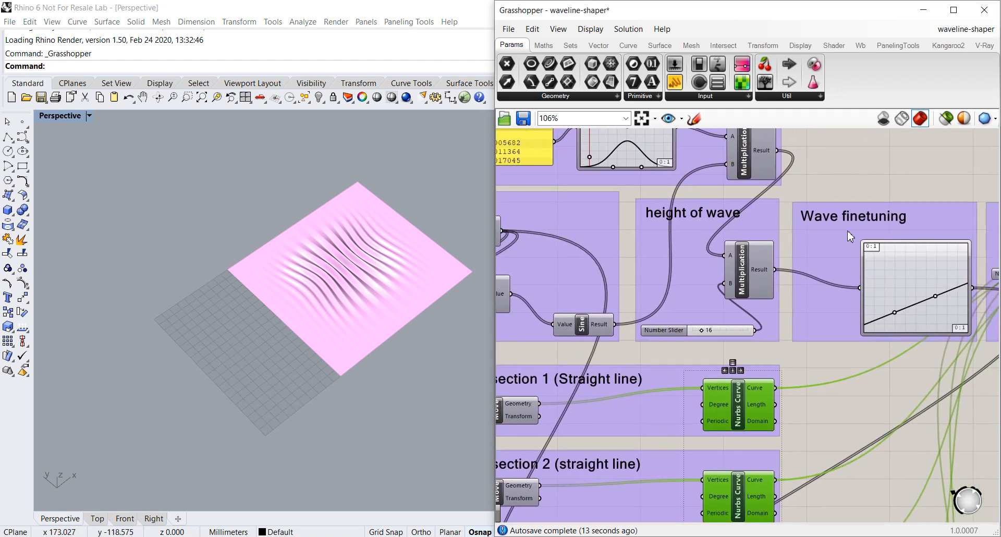
scroll(681, 285, "up", 1)
right_click_drag(368, 313, 355, 265)
scroll(365, 263, "up", 4)
scroll(324, 326, "up", 4)
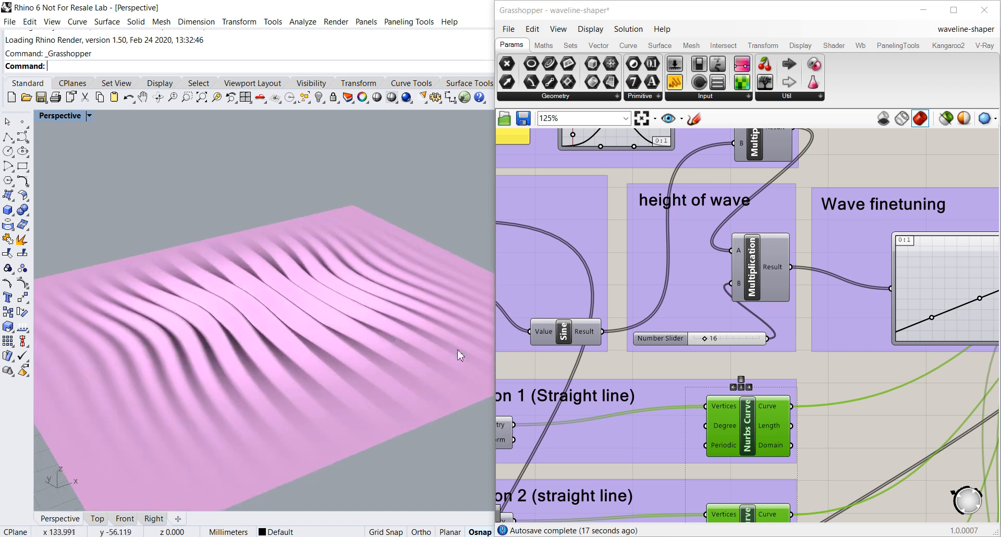
mouse_move(475, 346)
right_mouse_down()
mouse_move(286, 277)
mouse_move(225, 299)
right_mouse_up()
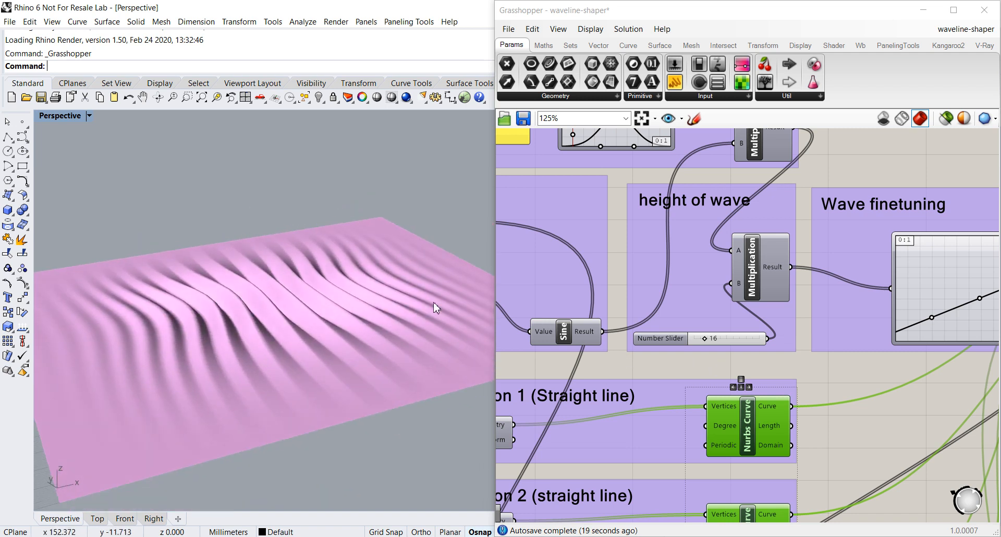
mouse_move(708, 342)
left_mouse_down()
mouse_move(724, 340)
mouse_move(695, 340)
mouse_move(715, 340)
left_mouse_up()
right_click_drag(403, 327, 321, 297)
mouse_move(714, 343)
left_mouse_down()
mouse_move(699, 339)
mouse_move(720, 340)
left_mouse_up()
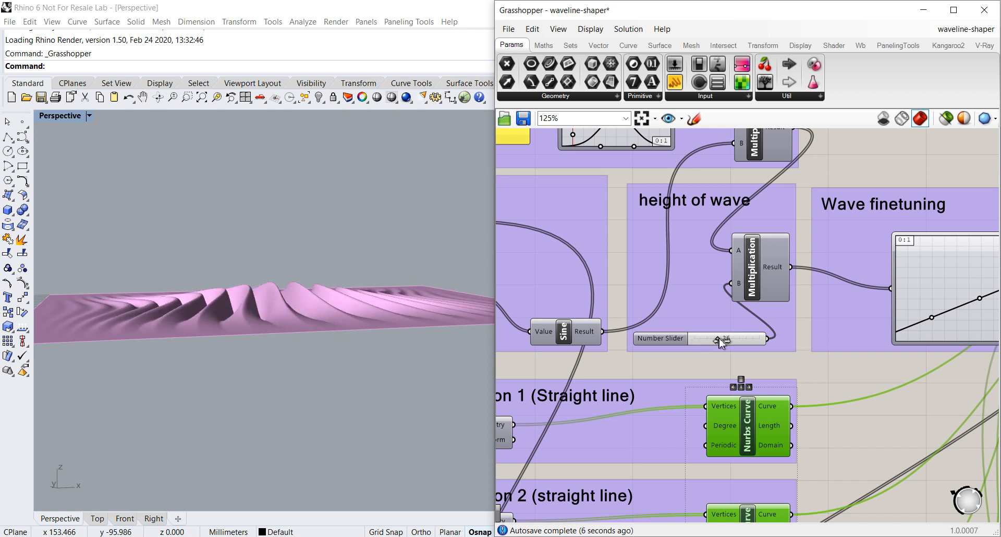
right_click_drag(302, 300, 302, 330)
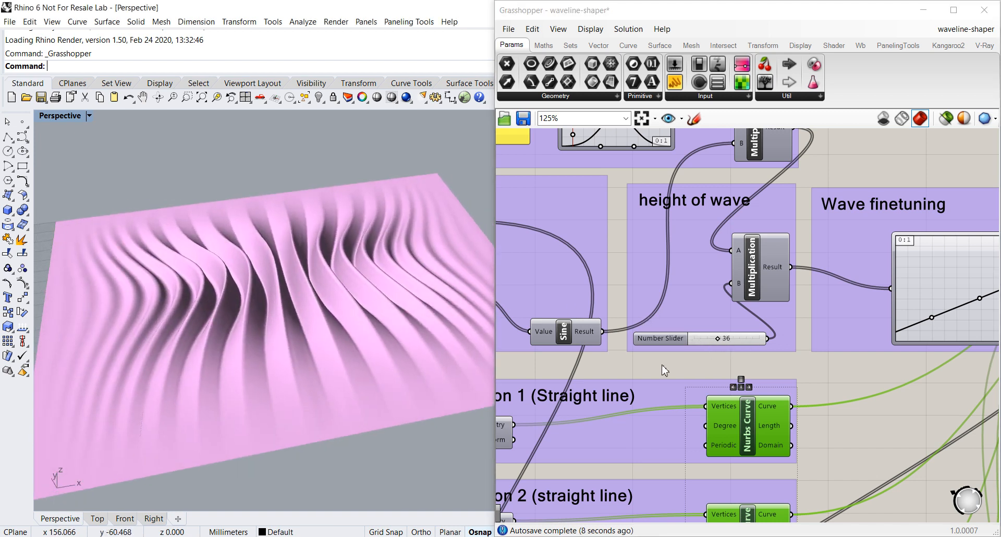
left_click_drag(720, 344, 711, 341)
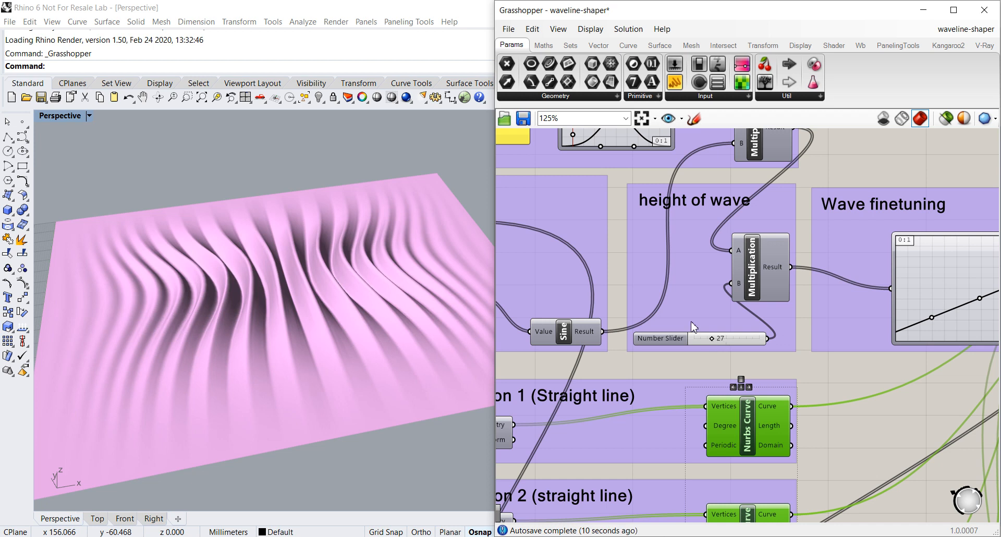
Shift the upper handle of the Wave finetuning graph slightly along its line.
scroll(671, 277, "down", 3)
right_click_drag(670, 274, 554, 254)
mouse_move(778, 278)
left_mouse_down()
mouse_move(781, 291)
mouse_move(782, 277)
left_mouse_up()
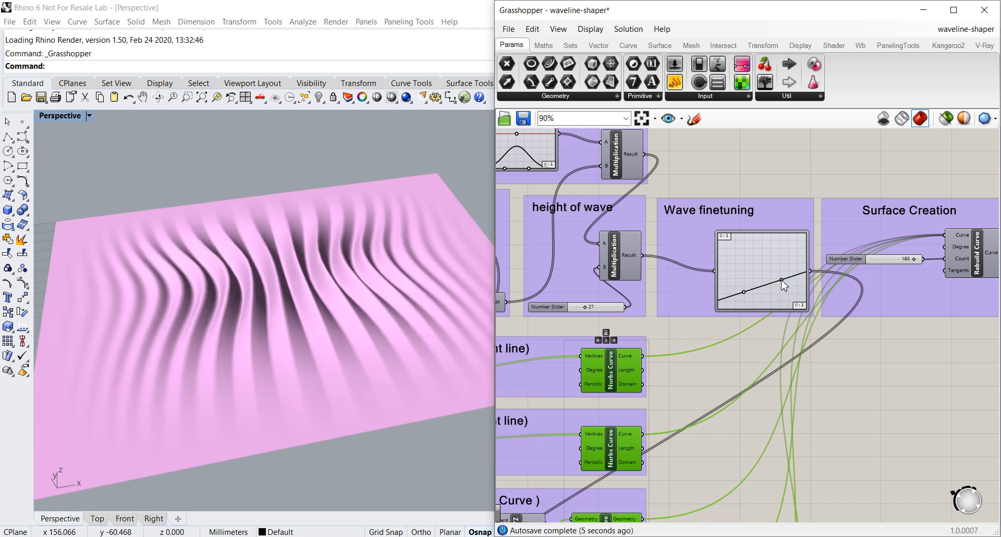
Examine the graph in the Curve end fading (X-axis direction) group and how the waves fade towards the surface's edges.
scroll(661, 244, "down", 5)
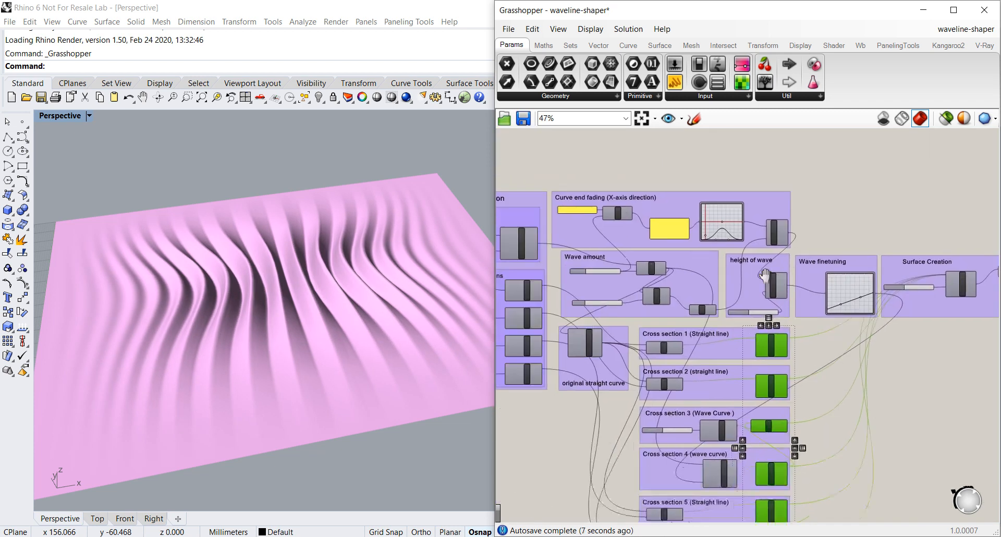
scroll(601, 225, "up", 5)
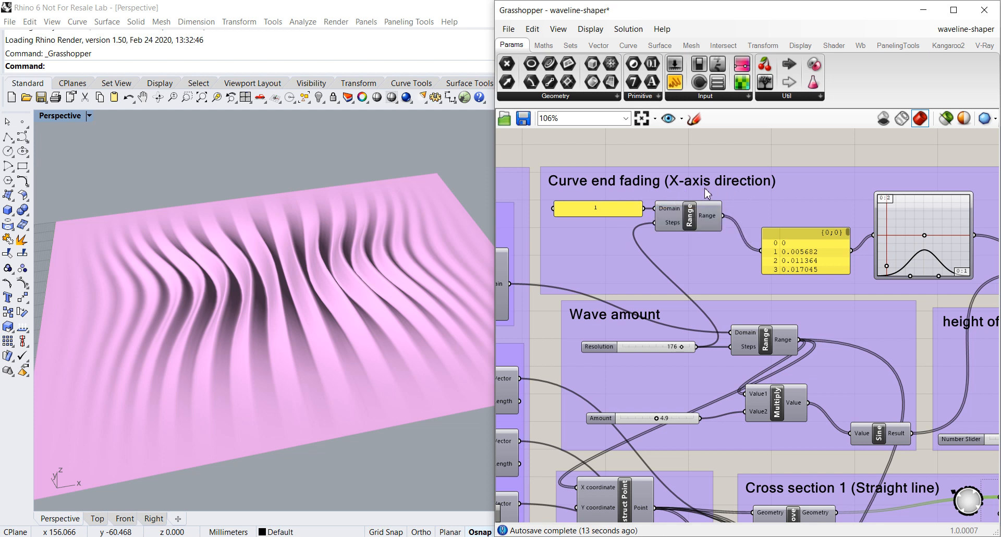
scroll(706, 192, "down", 1)
mouse_move(323, 266)
right_mouse_down()
mouse_move(353, 271)
mouse_move(335, 277)
right_mouse_up()
scroll(347, 275, "down", 1)
right_click_drag(690, 236, 495, 207)
scroll(680, 230, "up", 2)
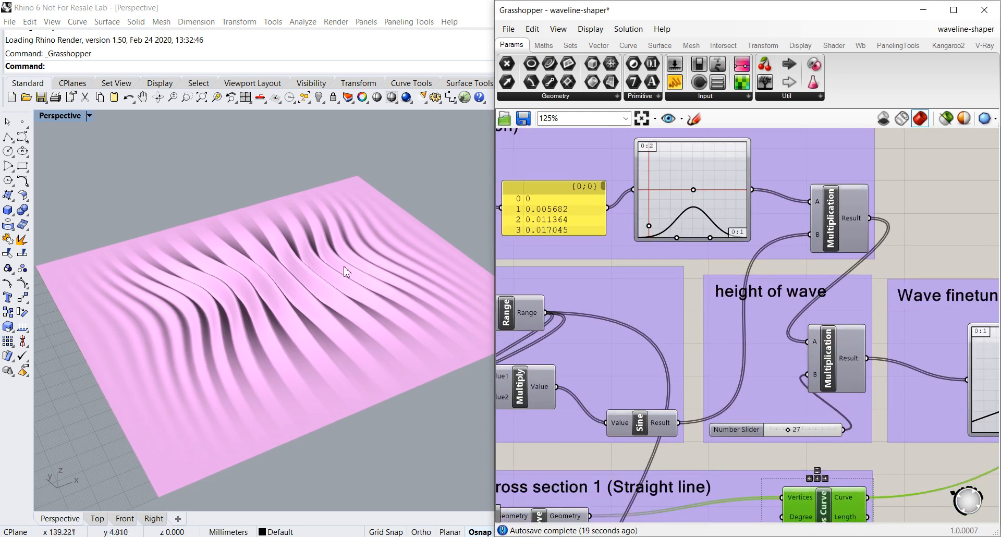
right_click_drag(344, 271, 190, 277)
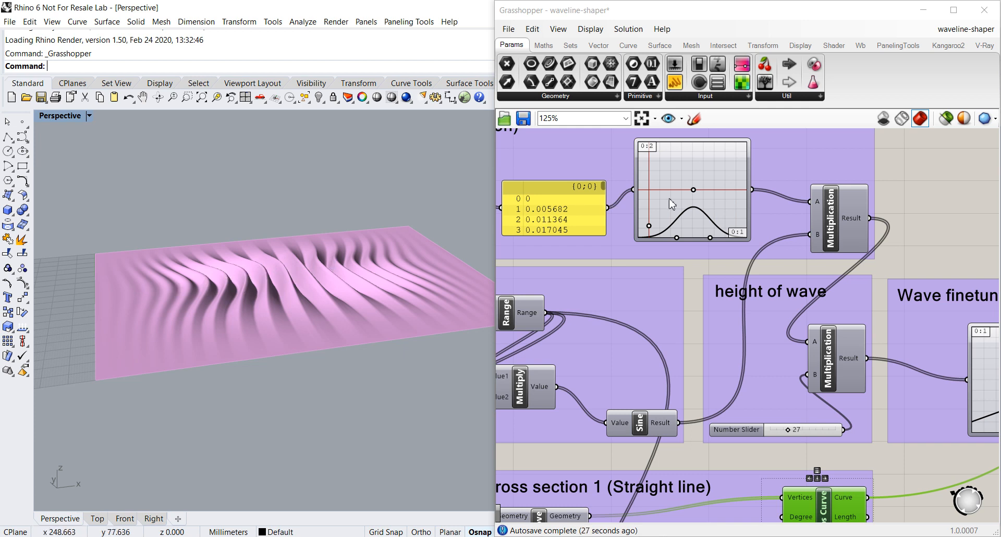
scroll(691, 189, "up", 3)
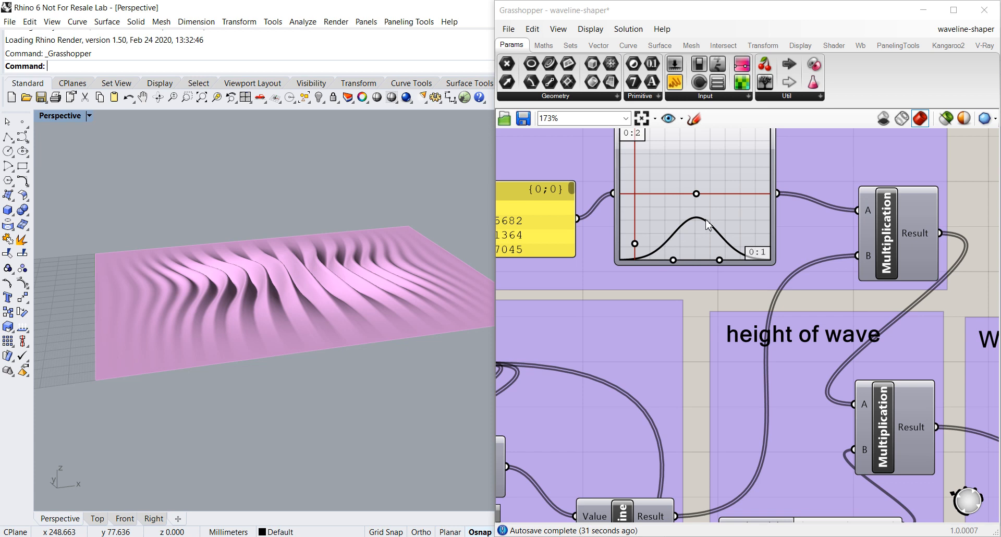
Adjust the Curve end fading graph's Gaussian curve, keeping its peak slightly past the middle and making it higher, and inspect the fading.
scroll(728, 226, "down", 2)
mouse_move(365, 307)
right_mouse_down()
mouse_move(368, 334)
mouse_move(351, 313)
mouse_move(381, 309)
right_mouse_up()
mouse_move(704, 205)
left_mouse_down()
mouse_move(730, 203)
mouse_move(694, 204)
mouse_move(710, 204)
left_mouse_up()
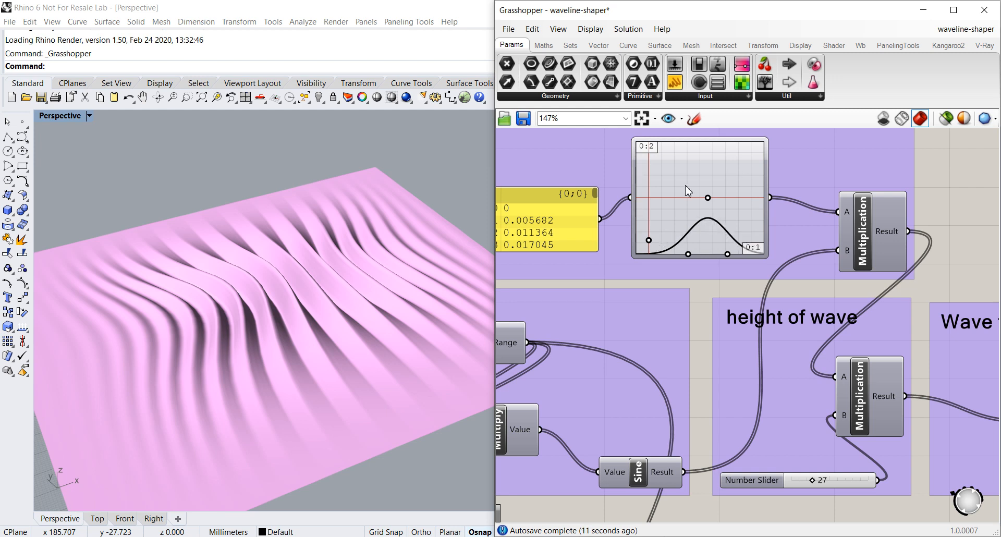
left_click_drag(708, 199, 711, 198)
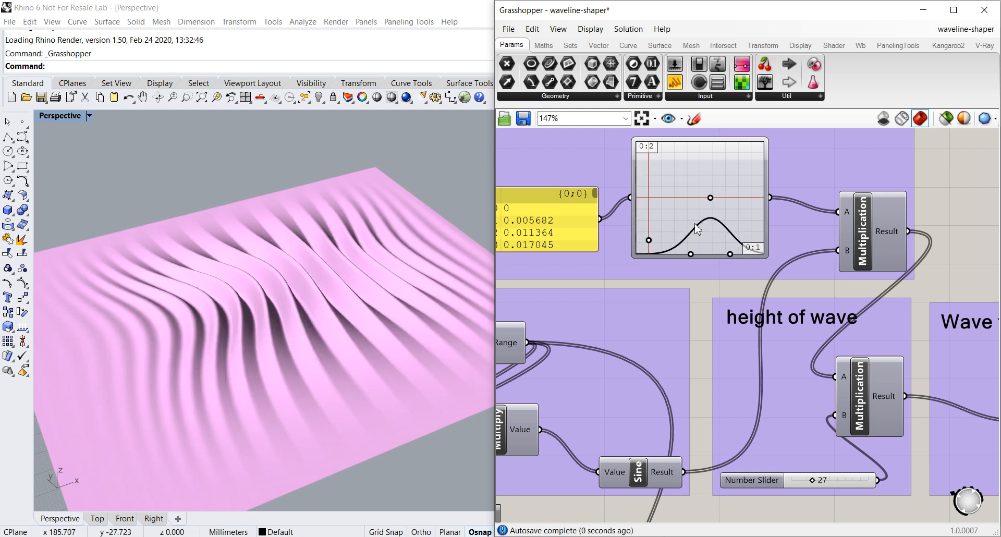
left_click_drag(692, 256, 652, 239)
left_click_drag(709, 201, 705, 198)
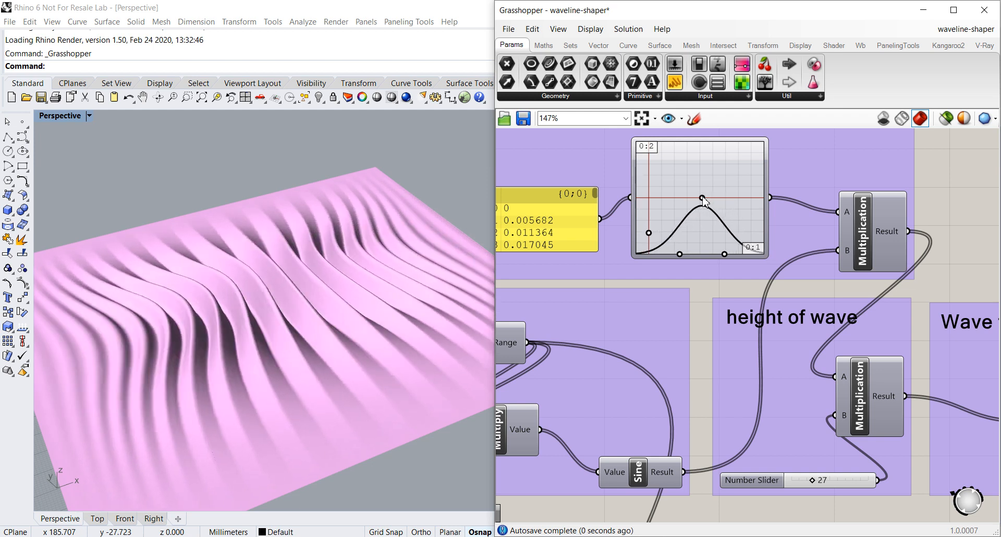
right_click_drag(334, 273, 310, 307)
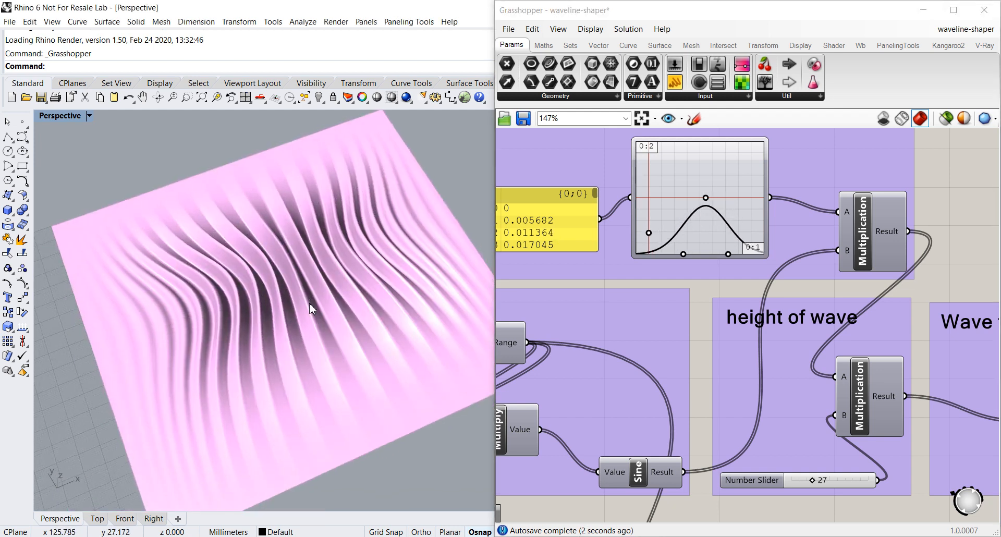
left_click_drag(684, 255, 688, 255)
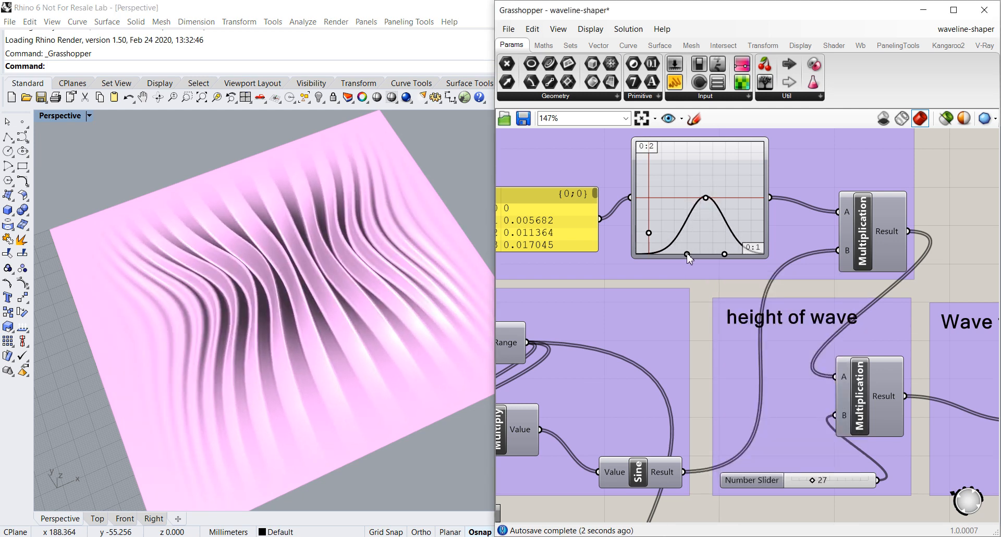
right_click_drag(385, 257, 388, 269)
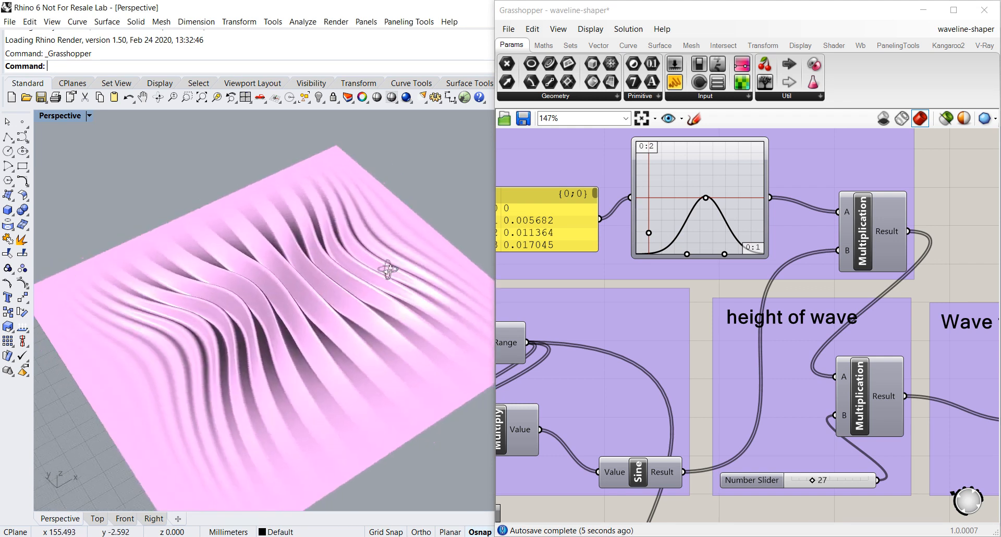
Change the Curve end fading graph's type to Bezier and inspect the resulting waves.
right_click(708, 219)
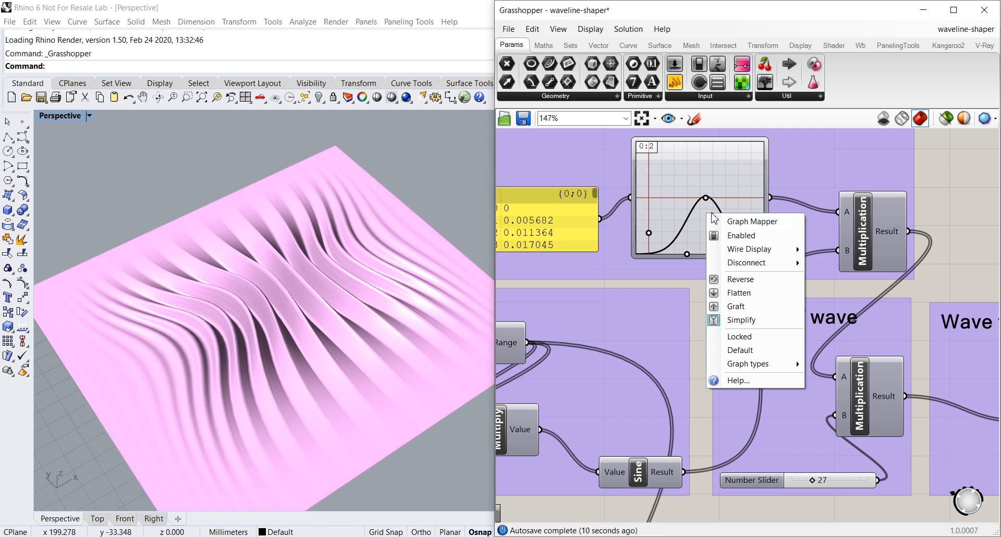
mouse_move(743, 365)
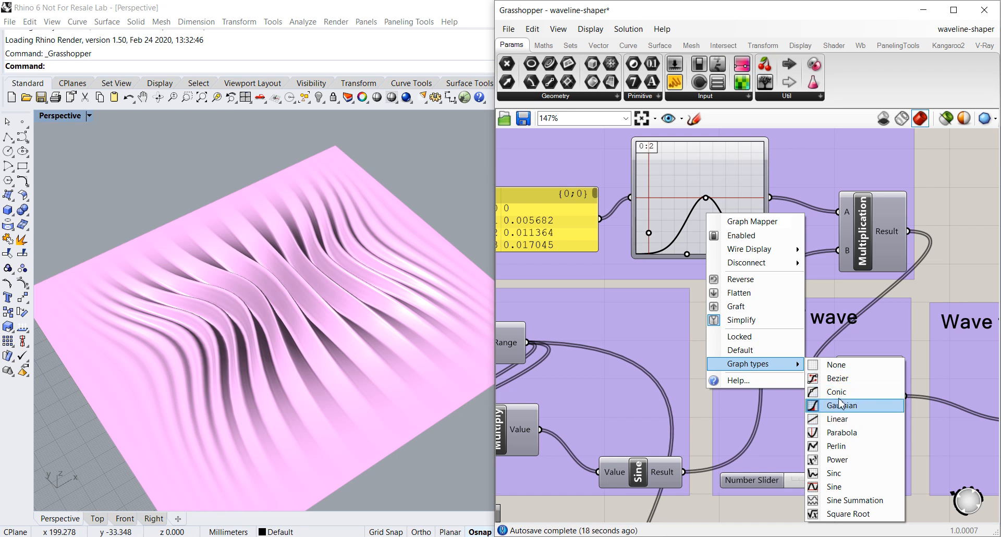
left_click(838, 378)
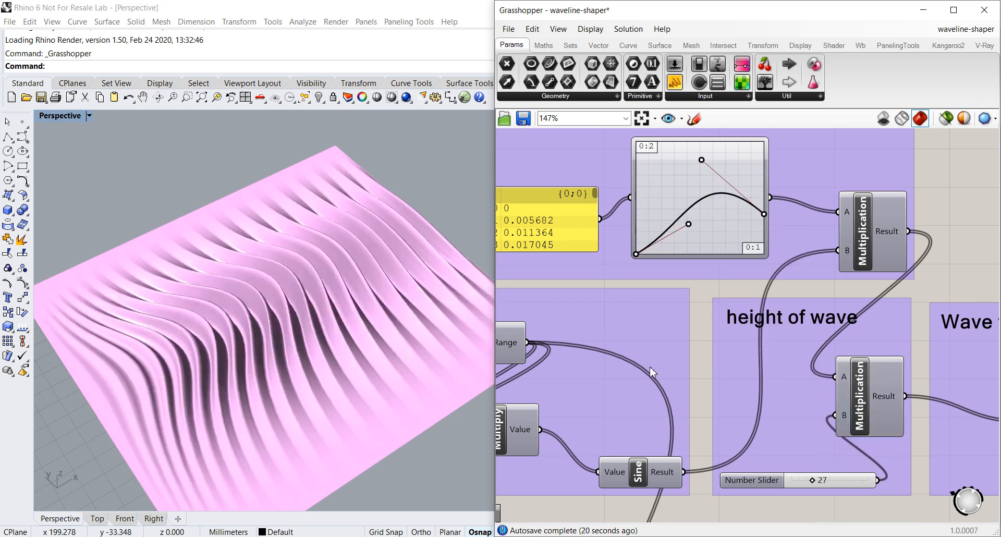
mouse_move(374, 328)
right_mouse_down()
mouse_move(279, 249)
mouse_move(297, 248)
mouse_move(331, 275)
mouse_move(323, 353)
mouse_move(316, 303)
right_mouse_up()
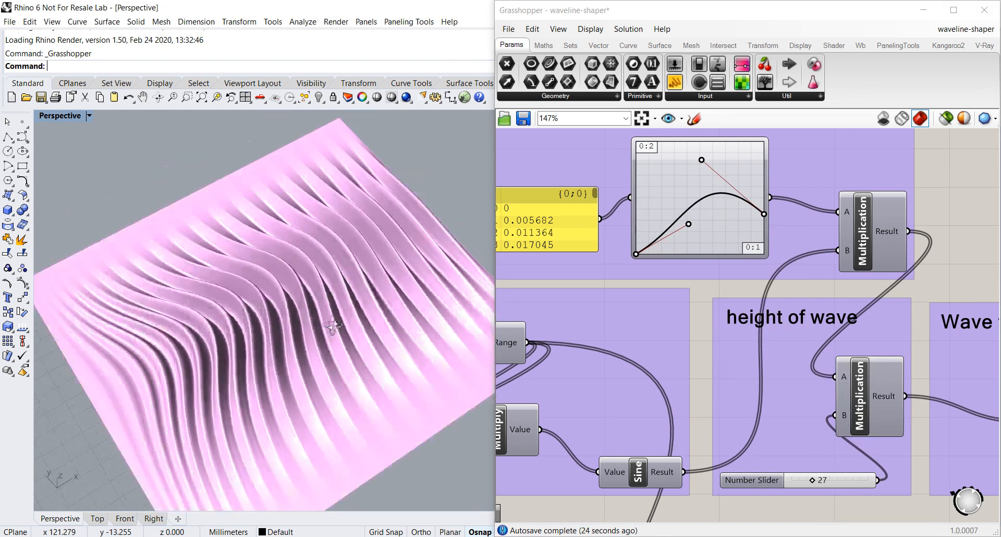
Move the Bezier graph's two tangent handles to steepen its hump towards the far end, and inspect the surface.
left_click_drag(686, 225, 713, 230)
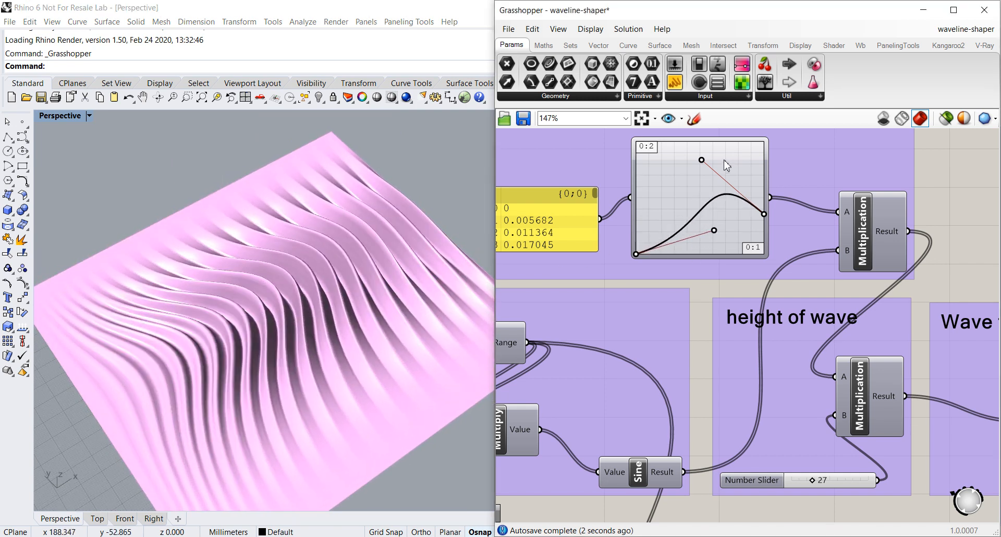
mouse_move(702, 162)
left_mouse_down()
mouse_move(732, 163)
mouse_move(710, 151)
left_mouse_up()
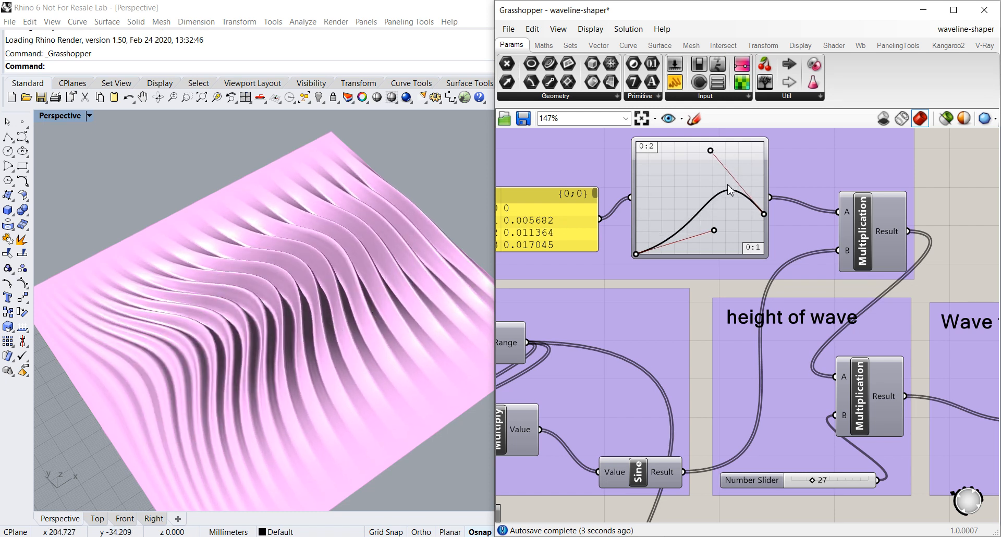
right_click_drag(300, 325, 334, 293)
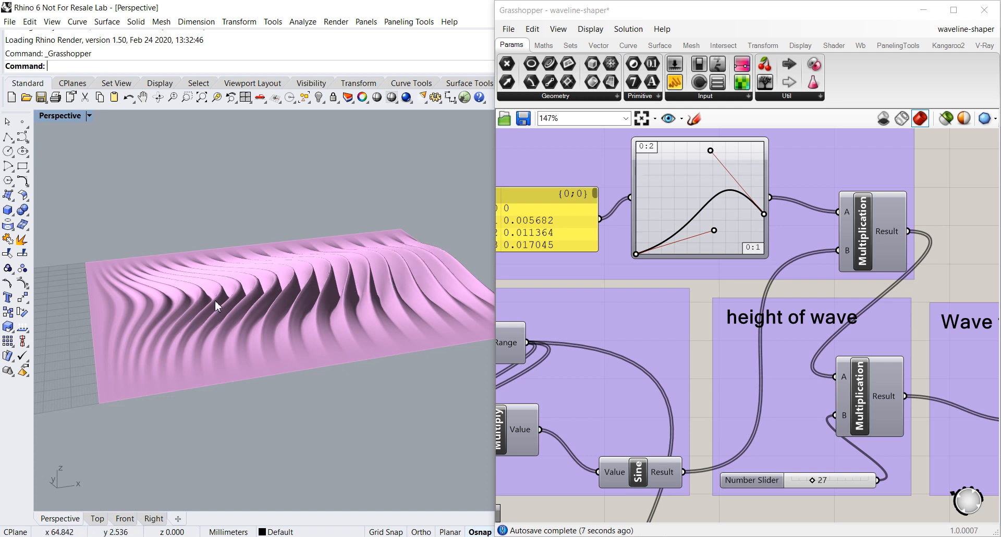
right_click_drag(374, 256, 387, 284)
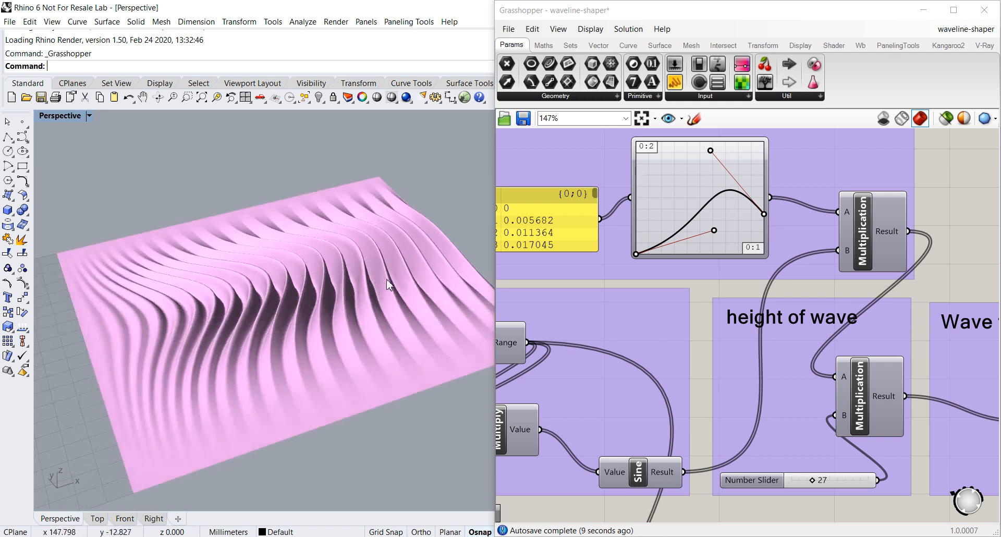
right_click_drag(230, 313, 286, 341)
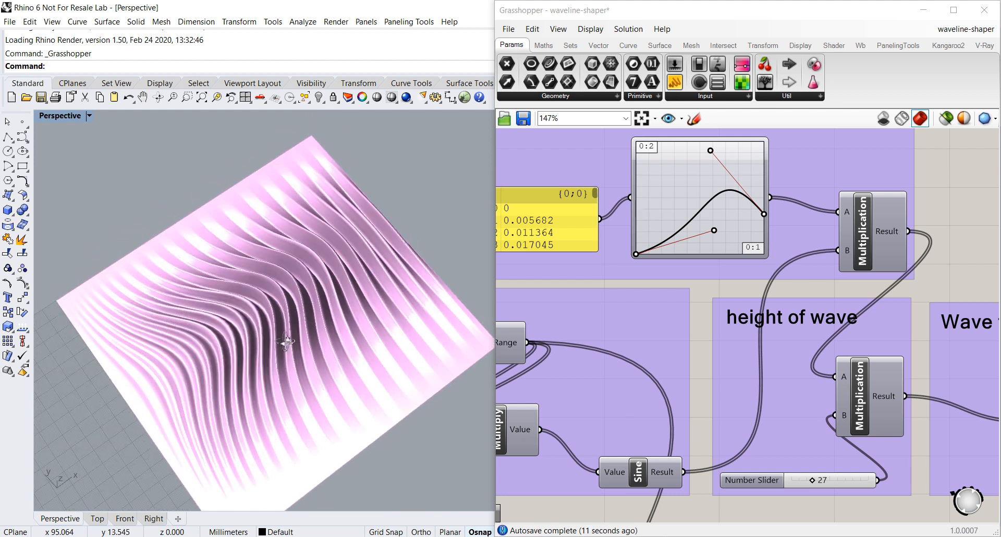
Flatten the Bezier graph's hump with its two handles, lower its end point, and check the surface.
mouse_move(716, 234)
left_mouse_down()
mouse_move(708, 220)
mouse_move(705, 231)
left_mouse_up()
left_click_drag(712, 152, 693, 181)
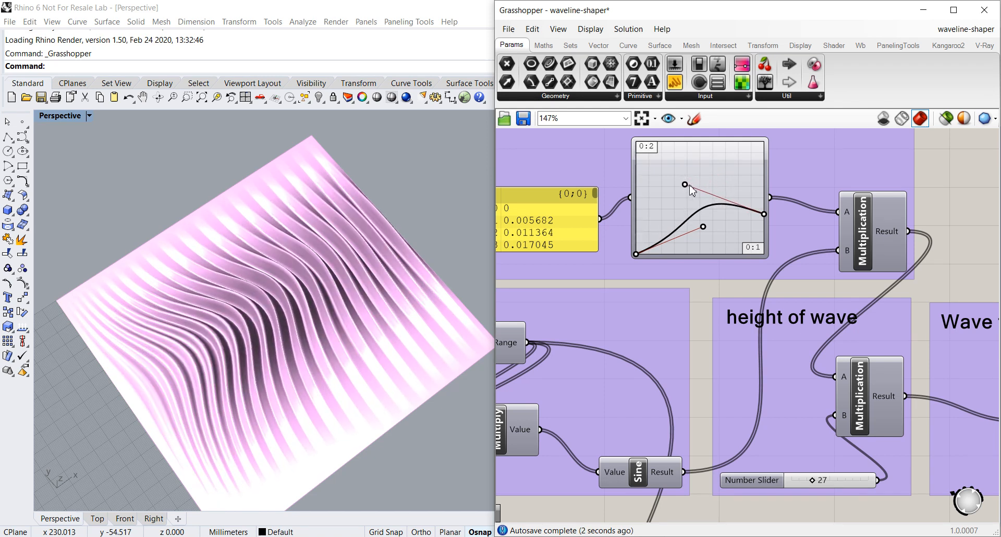
left_click_drag(764, 216, 764, 220)
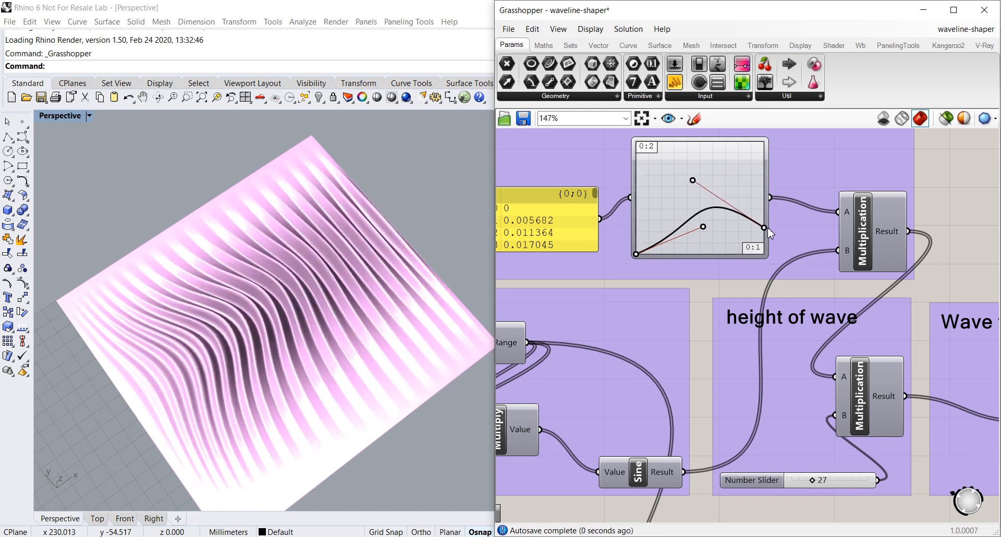
mouse_move(257, 347)
right_mouse_down()
mouse_move(196, 291)
mouse_move(127, 267)
mouse_move(226, 327)
mouse_move(225, 350)
mouse_move(261, 329)
right_mouse_up()
Switch the Curve end fading graph's type back to Gaussian and shift its peak slightly towards the start.
right_click(699, 203)
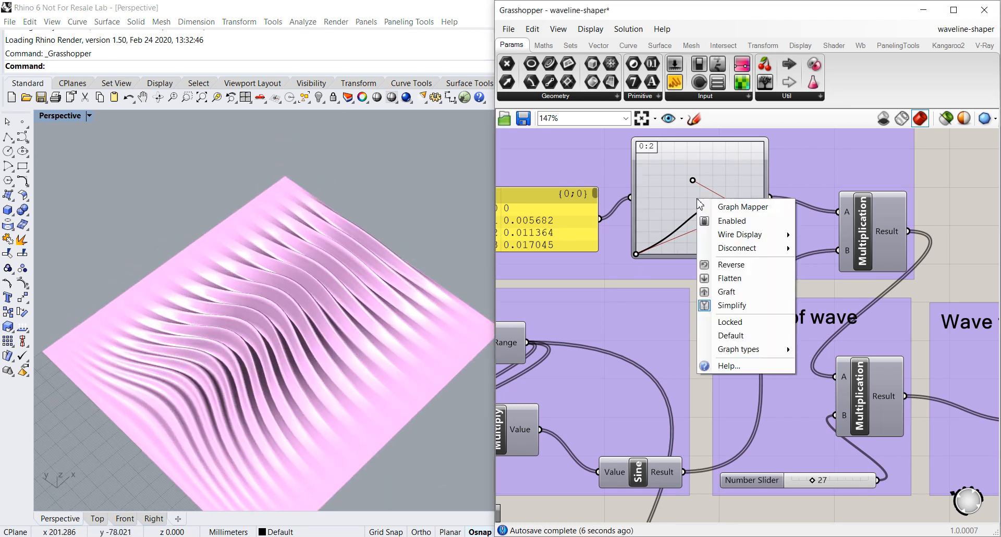
mouse_move(764, 350)
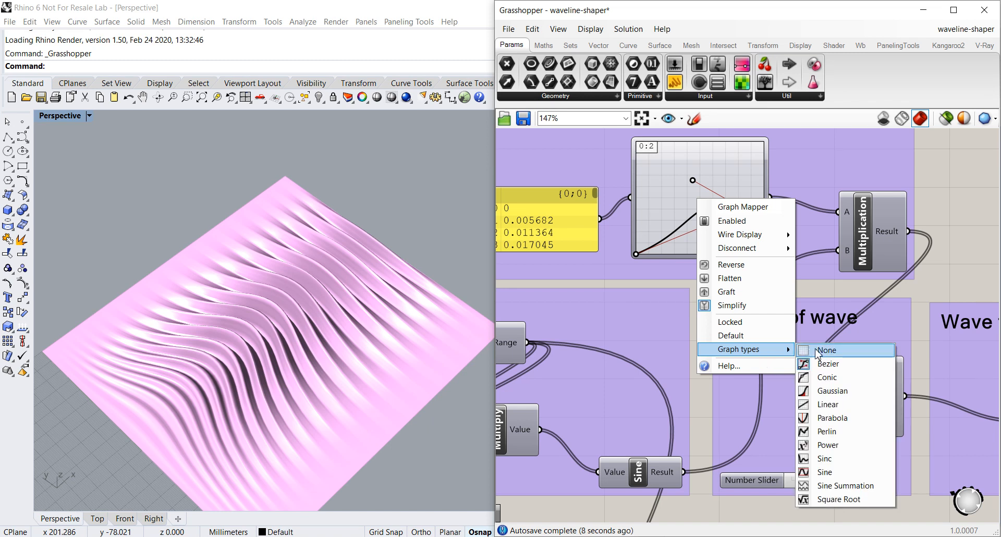
left_click(823, 391)
right_click_drag(380, 313, 453, 302)
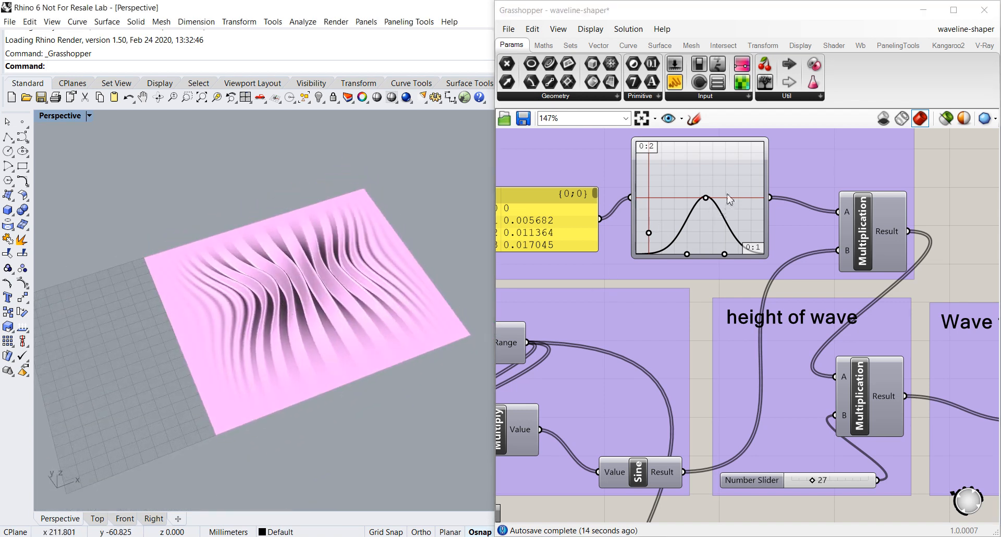
left_click_drag(708, 199, 701, 199)
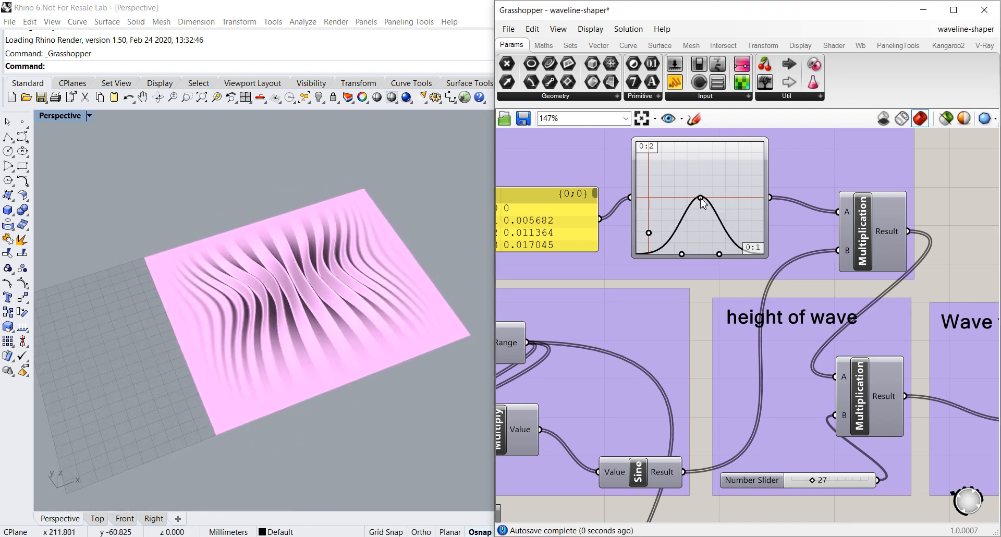
Set the Rebuild Curve component's point count to 165 in the Surface Creation group.
scroll(426, 286, "down", 3)
right_click_drag(404, 284, 492, 333)
scroll(785, 370, "down", 3)
right_click_drag(821, 369, 606, 279)
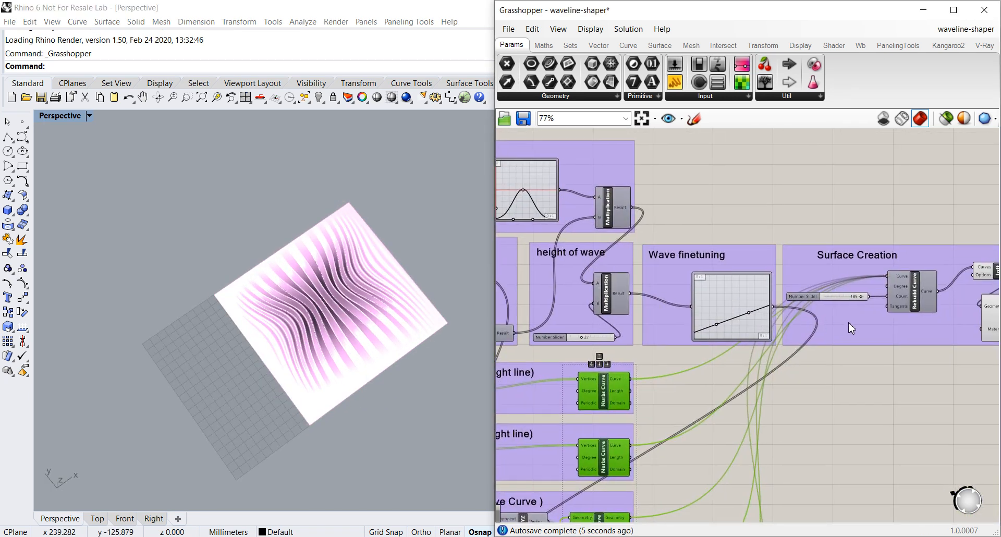
scroll(851, 328, "up", 3)
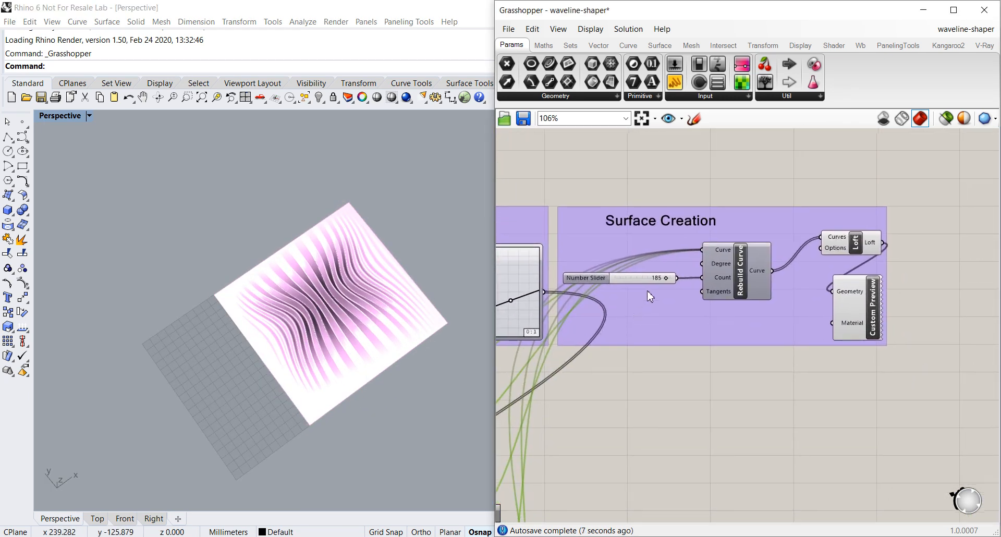
scroll(649, 296, "up", 2)
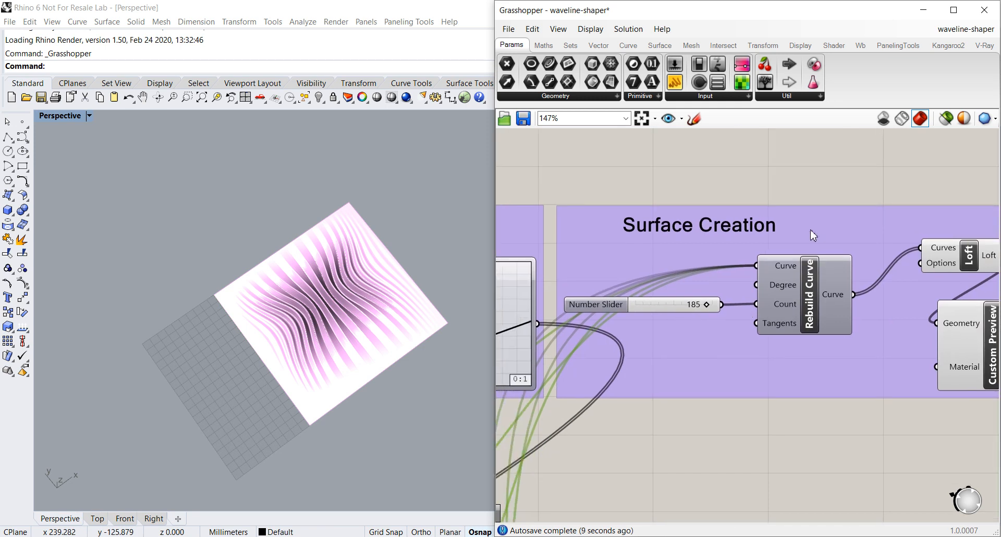
scroll(758, 237, "down", 1)
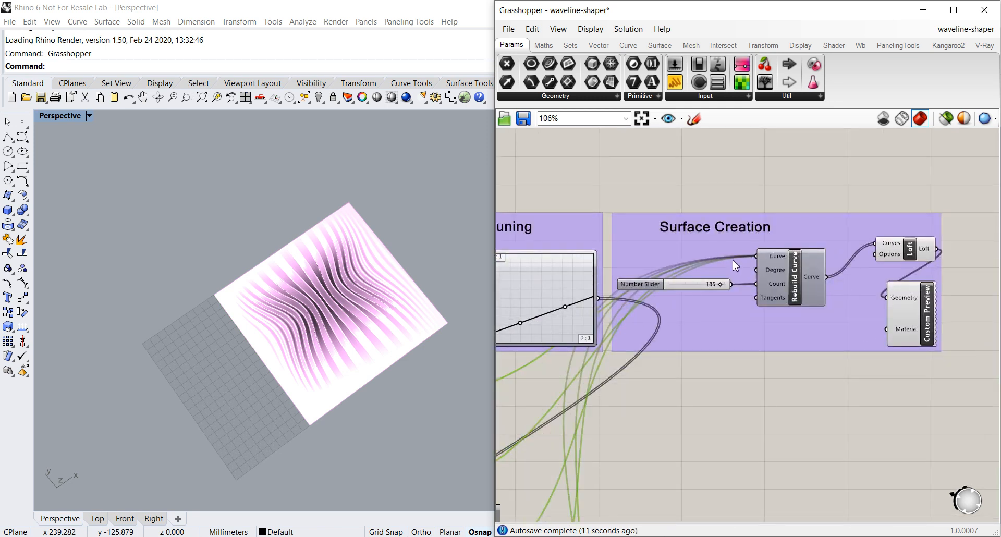
scroll(756, 240, "up", 2)
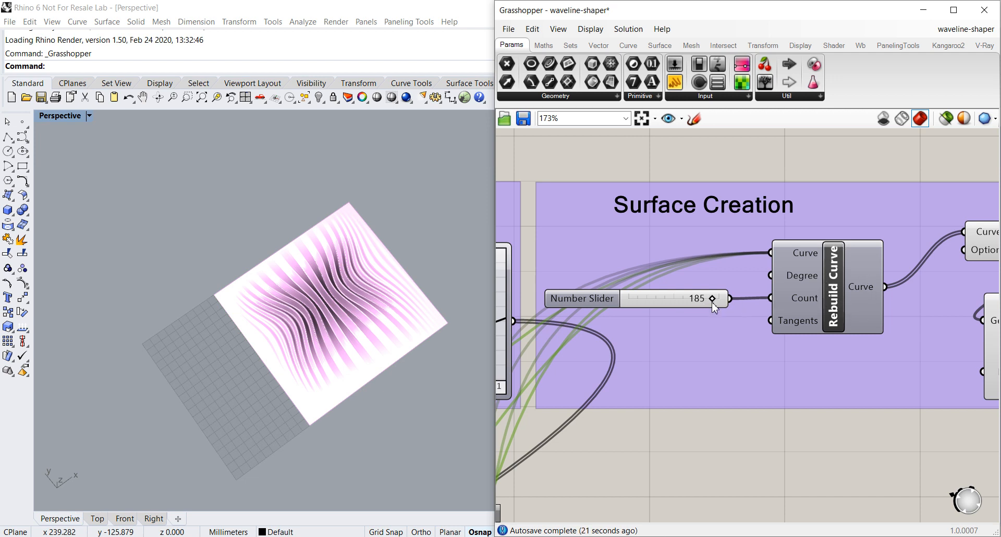
mouse_move(712, 303)
left_mouse_down()
mouse_move(621, 300)
mouse_move(702, 307)
left_mouse_up()
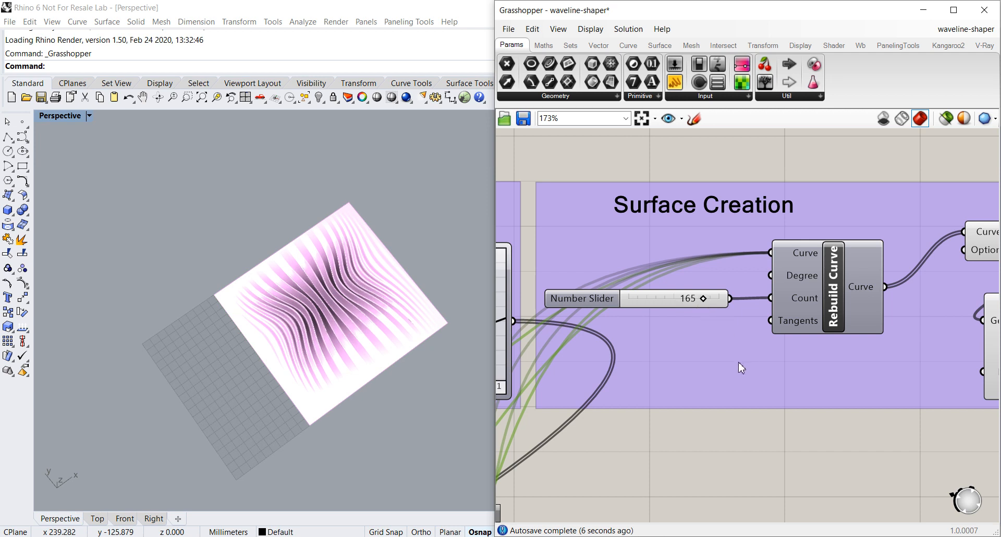
Review the whole definition from the cross sections to Surface Creation, and examine the lofted wave surface from several angles.
scroll(741, 368, "down", 5)
right_click_drag(733, 413, 845, 311)
scroll(796, 345, "down", 2)
right_click_drag(780, 355, 843, 337)
mouse_move(334, 372)
right_mouse_down()
mouse_move(298, 327)
mouse_move(346, 289)
mouse_move(313, 315)
mouse_move(347, 309)
mouse_move(352, 334)
mouse_move(346, 322)
right_mouse_up()
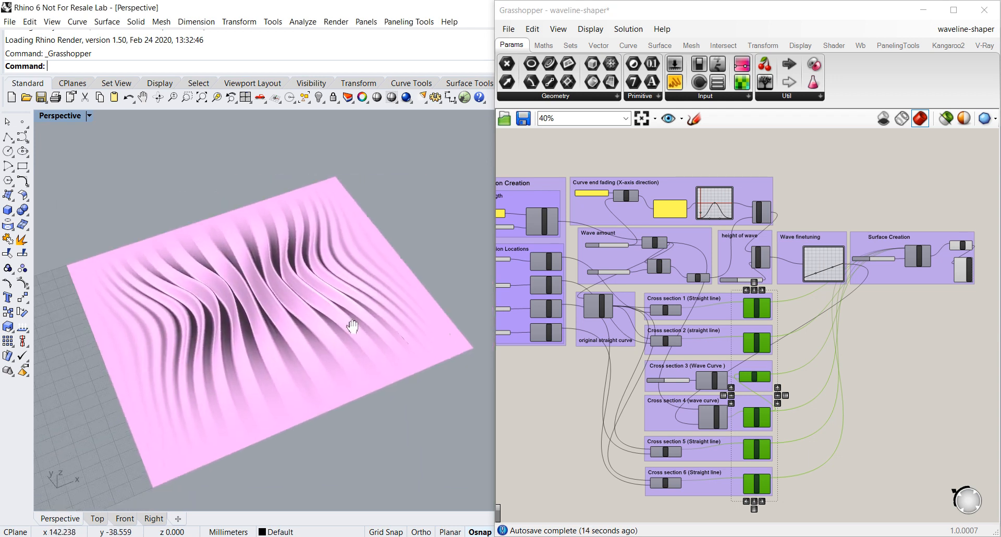
scroll(345, 320, "up", 2)
mouse_move(350, 322)
right_mouse_down()
mouse_move(362, 357)
mouse_move(380, 291)
right_mouse_up()
scroll(322, 306, "up", 4)
scroll(322, 304, "down", 4)
mouse_move(325, 304)
right_mouse_down()
mouse_move(315, 375)
mouse_move(325, 313)
right_mouse_up()
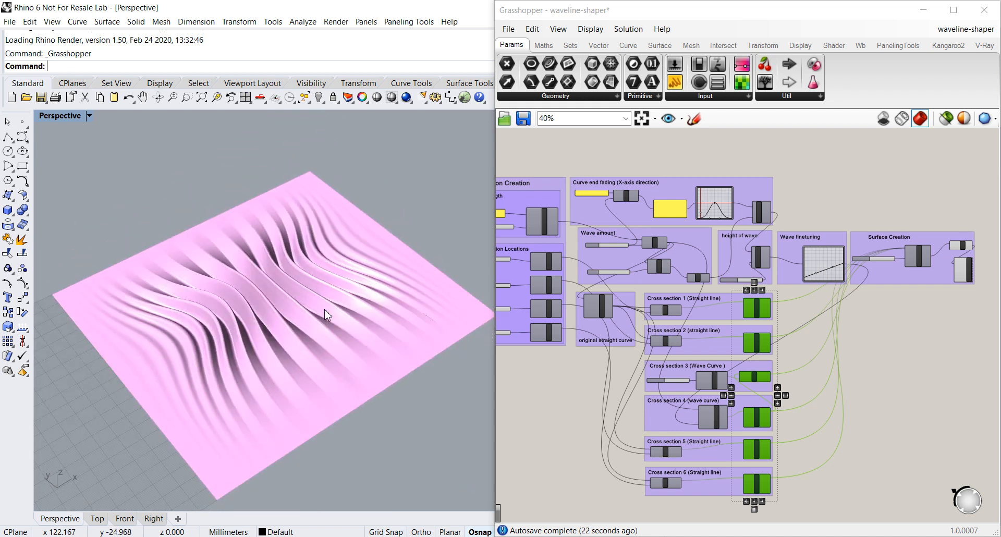
mouse_move(428, 414)
right_mouse_down()
mouse_move(412, 403)
mouse_move(413, 373)
mouse_move(370, 369)
mouse_move(393, 360)
mouse_move(415, 375)
mouse_move(405, 371)
right_mouse_up()
scroll(401, 378, "up", 3)
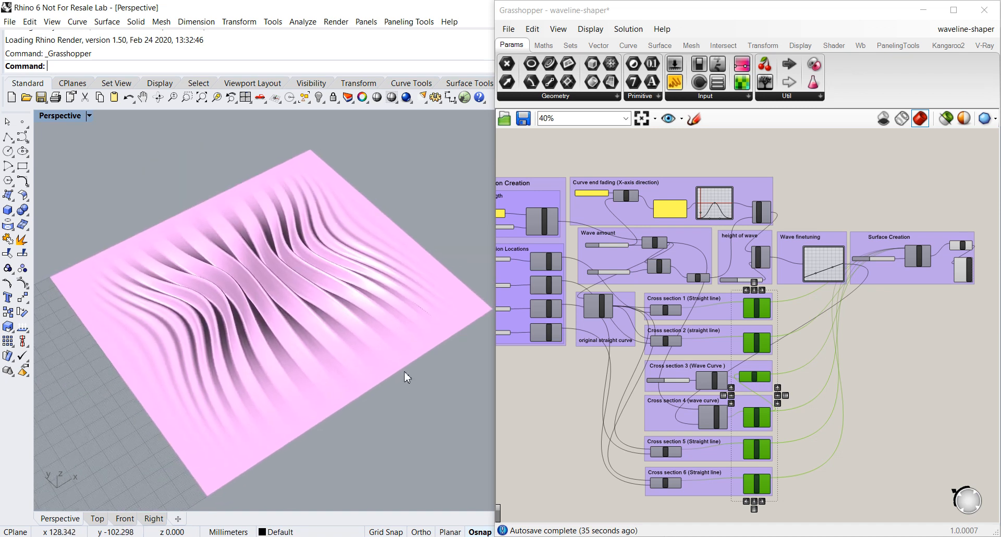